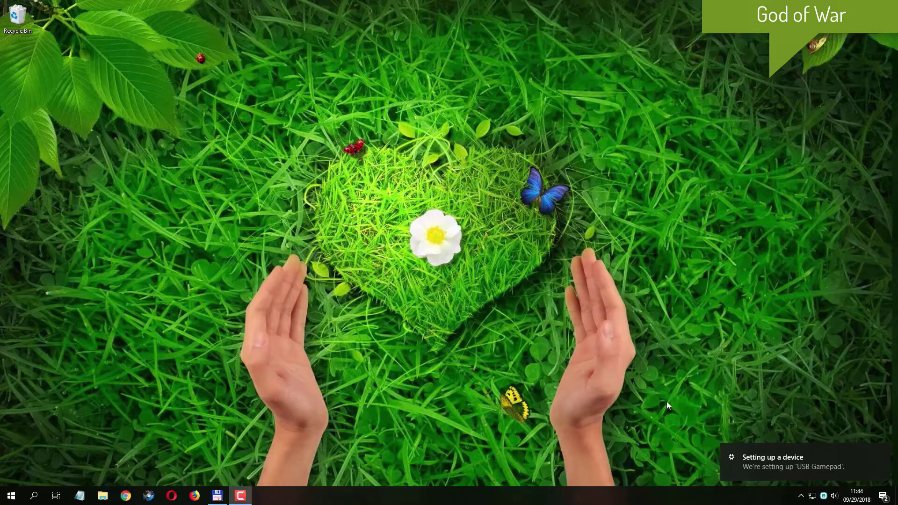
Open the Bluetooth & other devices settings and check that the USB Gamepad is listed.
{"action": "left_click", "coordinate": [761, 458]}
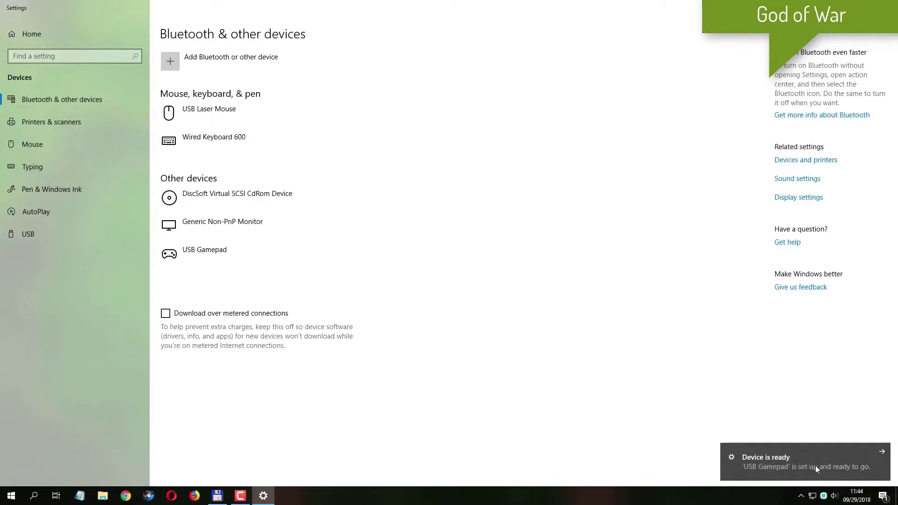
{"action": "left_click", "coordinate": [815, 465]}
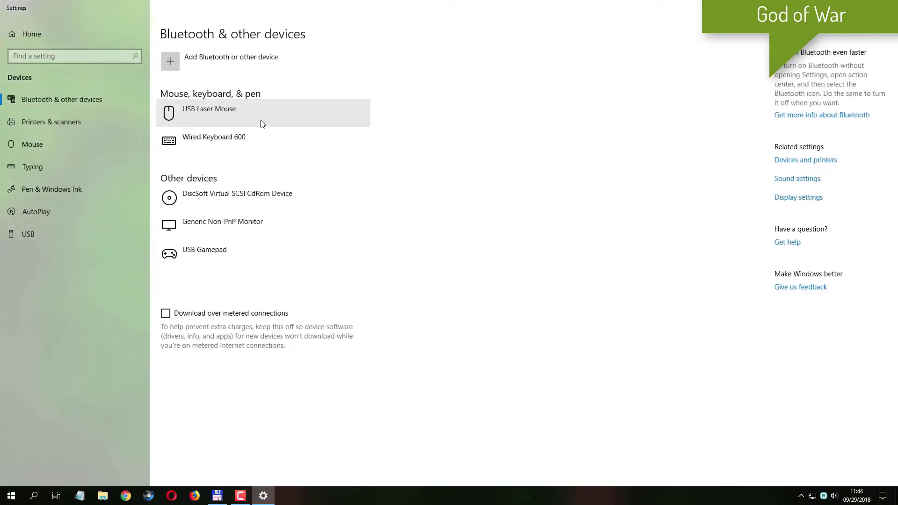
{"action": "left_click", "coordinate": [254, 251]}
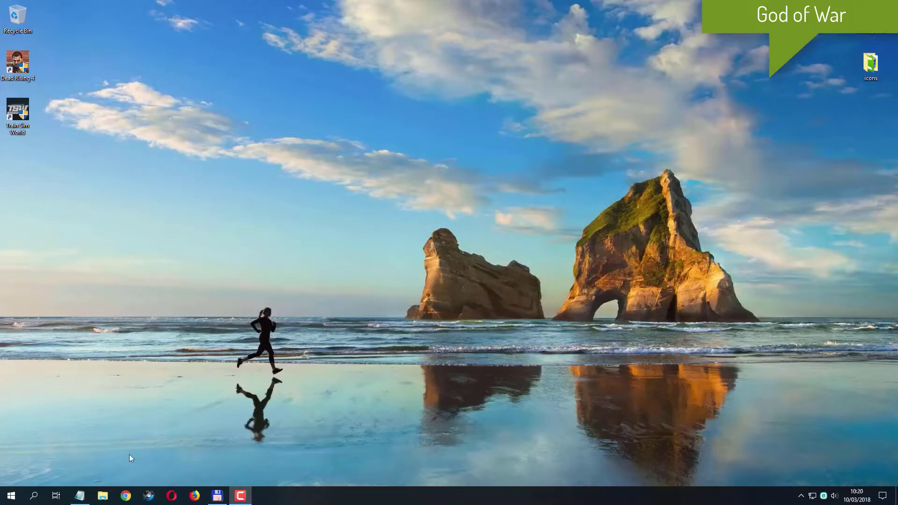
Open the Downloads folder in File Explorer and select the x360ce_x64 archive, keeping the desktop shortcuts accessible.
{"action": "left_click", "coordinate": [103, 496]}
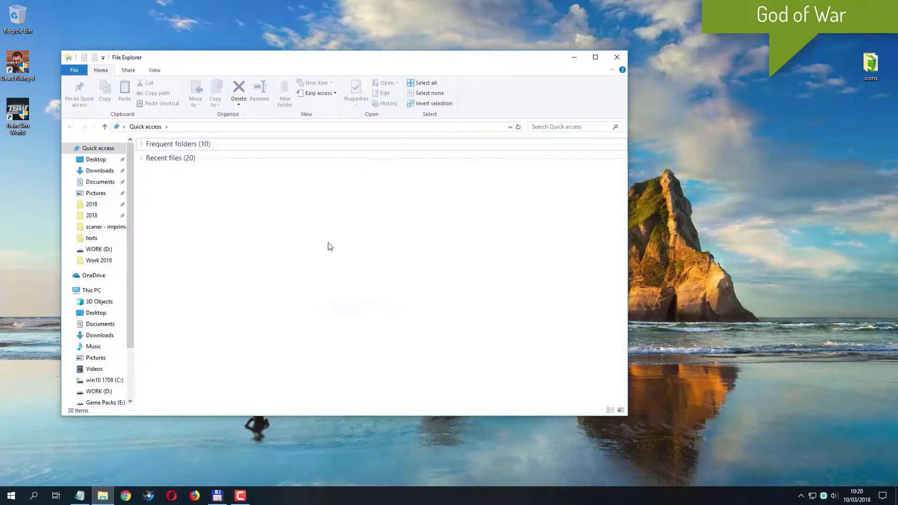
{"action": "left_click", "coordinate": [99, 171]}
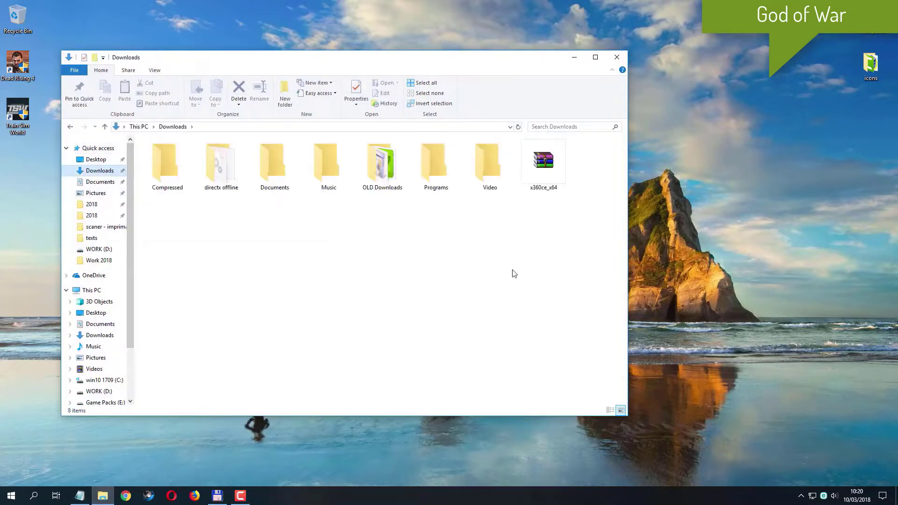
{"action": "left_click", "coordinate": [544, 165]}
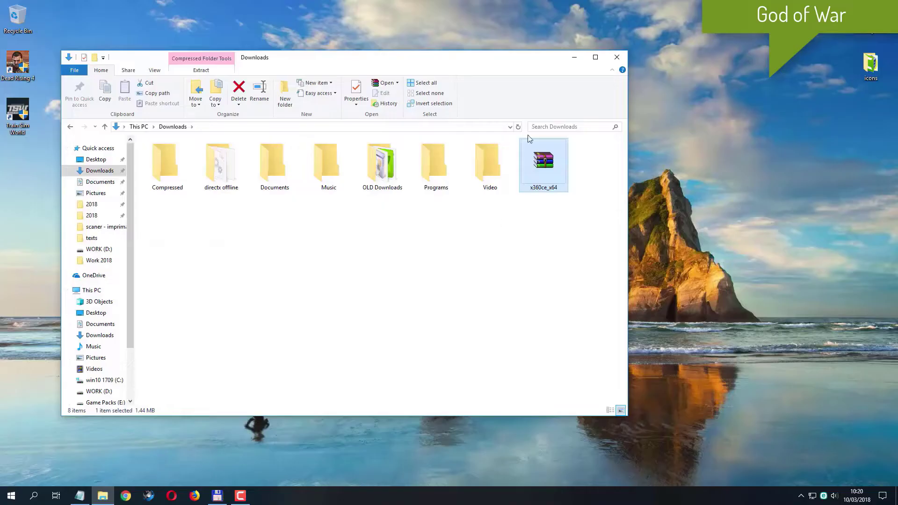
{"action": "left_click_drag", "start_coordinate": [503, 59], "coordinate": [554, 17]}
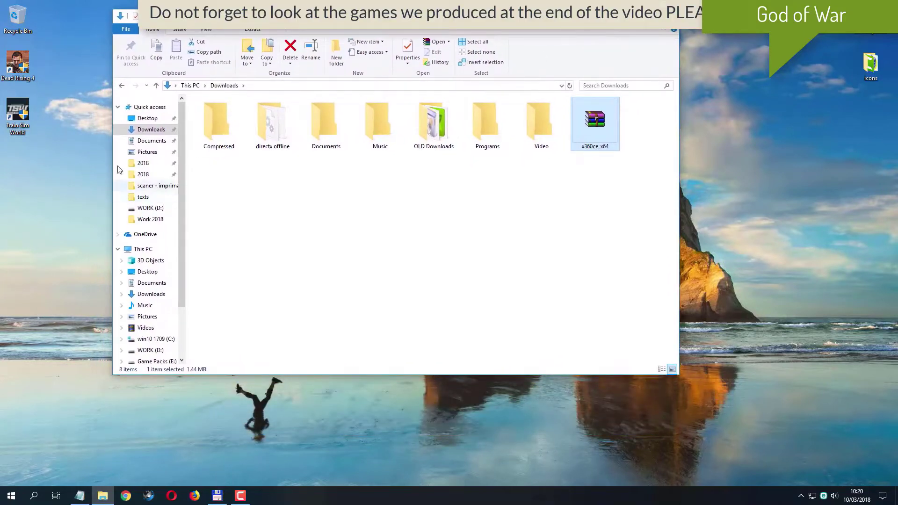
Open the file location of the Dead Rising 4 desktop shortcut and copy the x360ce_x64 archive from Downloads into it.
{"action": "left_click", "coordinate": [18, 69]}
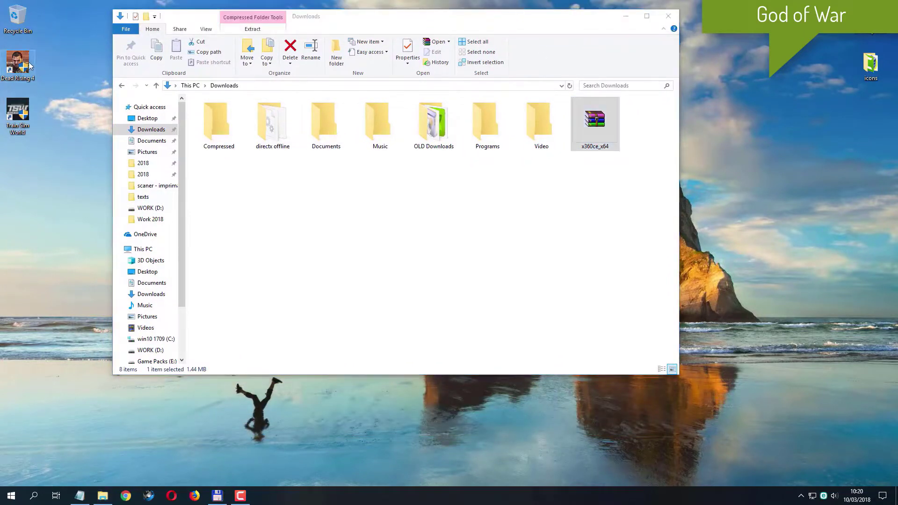
{"action": "right_click", "coordinate": [25, 66]}
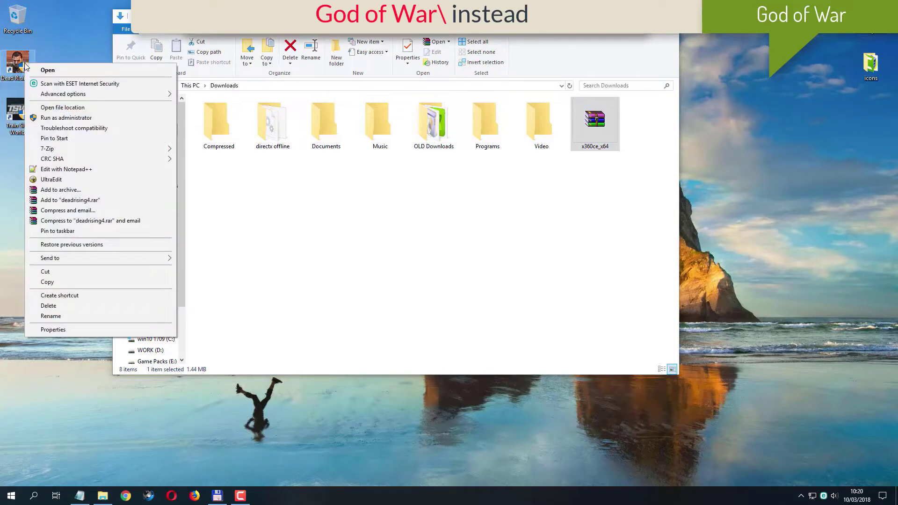
{"action": "left_click", "coordinate": [71, 109]}
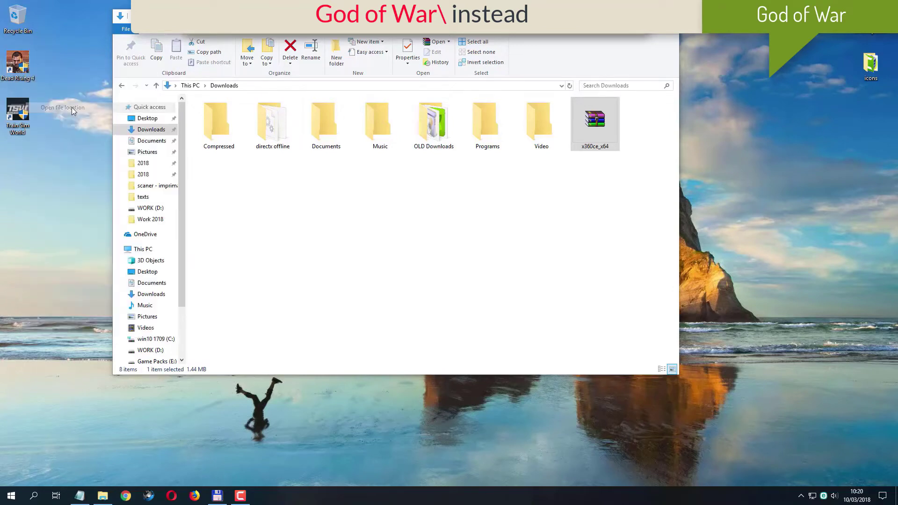
{"action": "left_click_drag", "start_coordinate": [381, 41], "coordinate": [524, 180]}
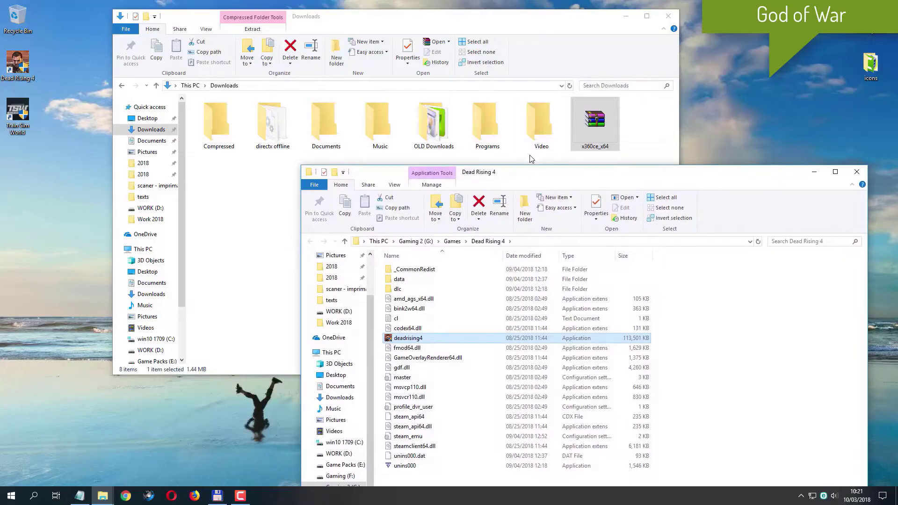
{"action": "left_click", "coordinate": [596, 126]}
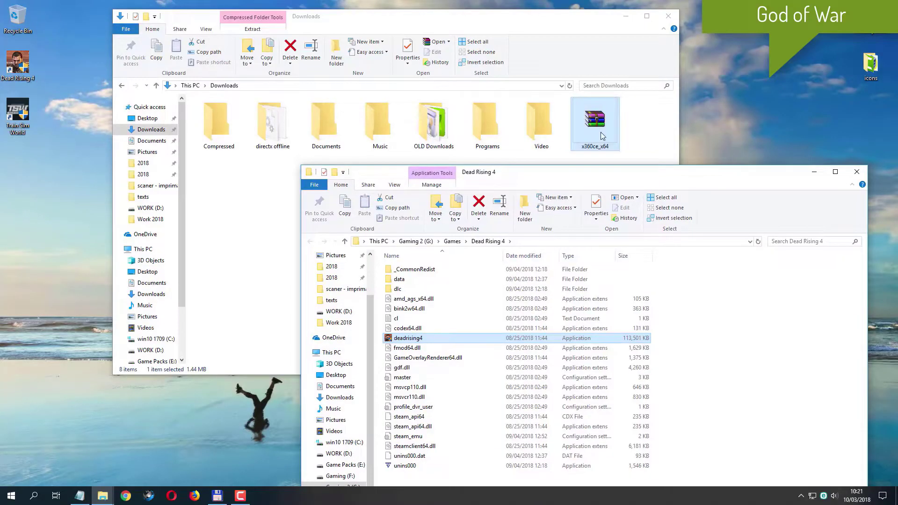
{"action": "left_click_drag", "start_coordinate": [597, 132], "coordinate": [787, 380]}
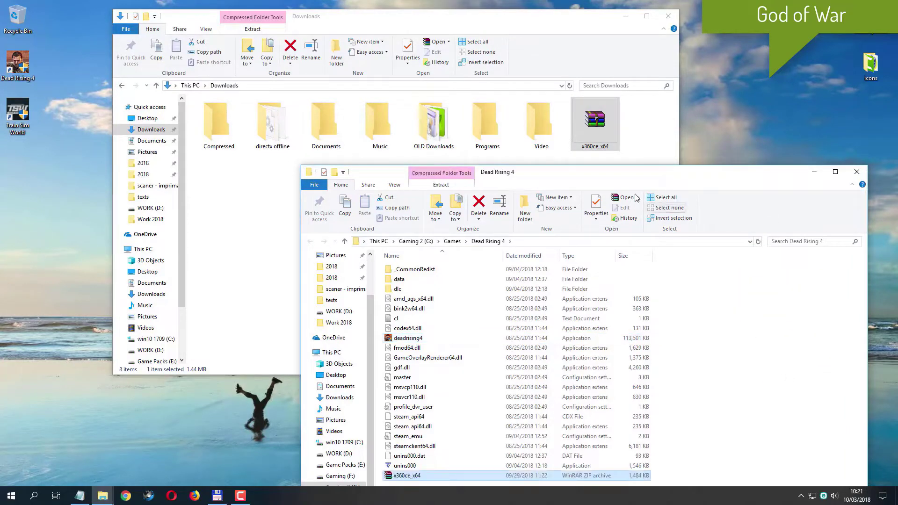
{"action": "left_click_drag", "start_coordinate": [607, 183], "coordinate": [550, 177]}
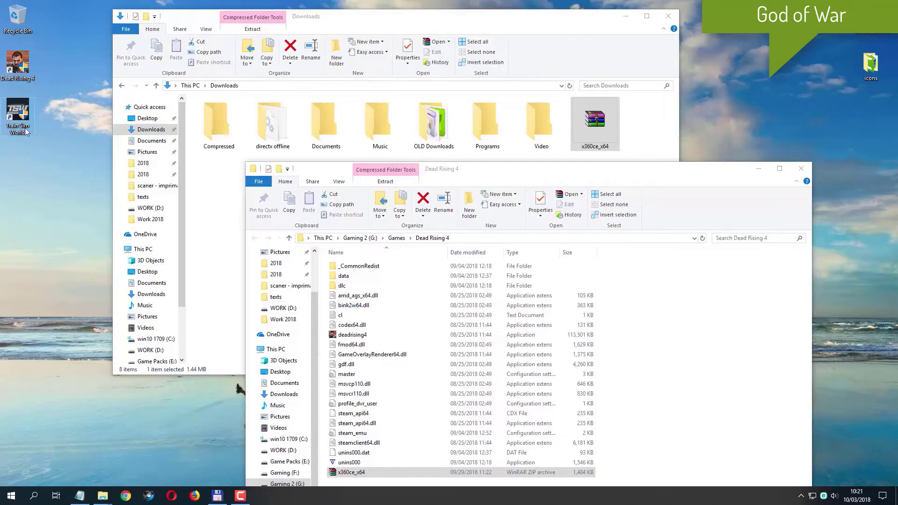
Open the file location of the Train Sim World shortcut and copy the x360ce_x64 archive from Downloads into its Win64 folder.
{"action": "right_click", "coordinate": [26, 114]}
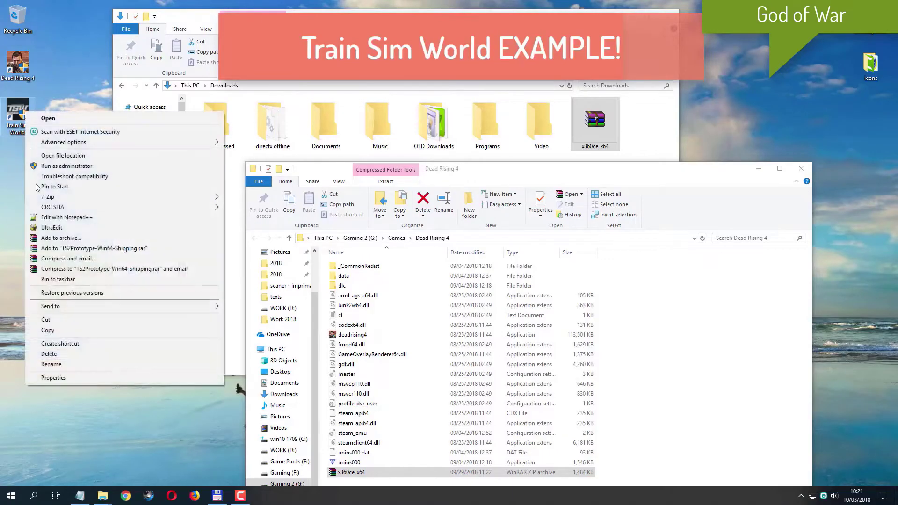
{"action": "left_click", "coordinate": [116, 156]}
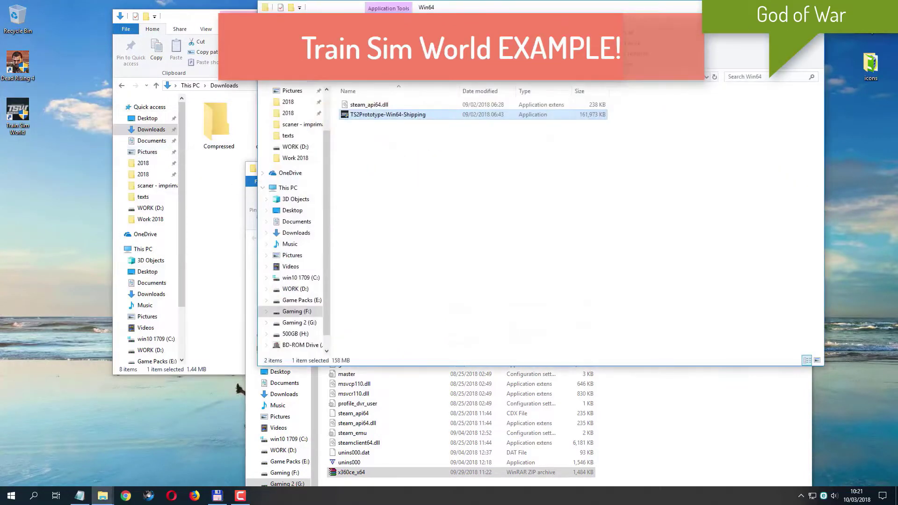
{"action": "left_click_drag", "start_coordinate": [565, 12], "coordinate": [686, 189]}
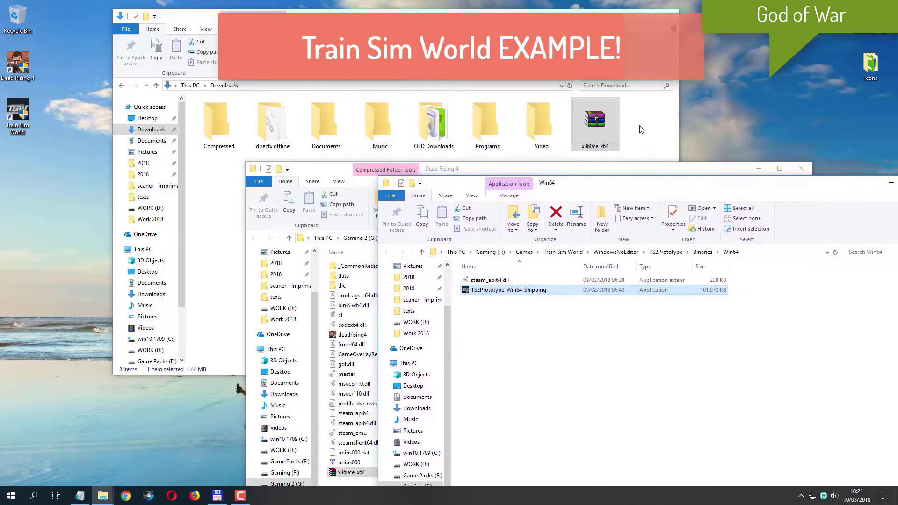
{"action": "left_click_drag", "start_coordinate": [591, 123], "coordinate": [670, 382]}
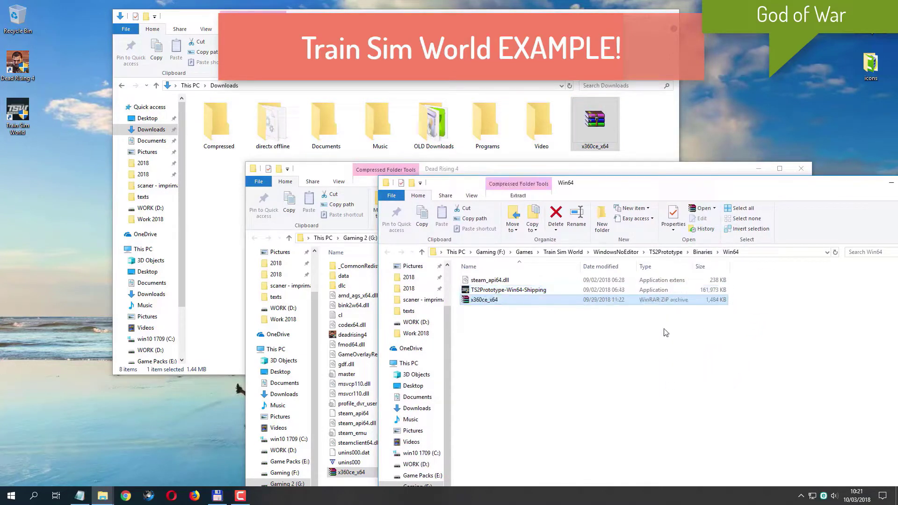
{"action": "left_click_drag", "start_coordinate": [756, 185], "coordinate": [638, 139]}
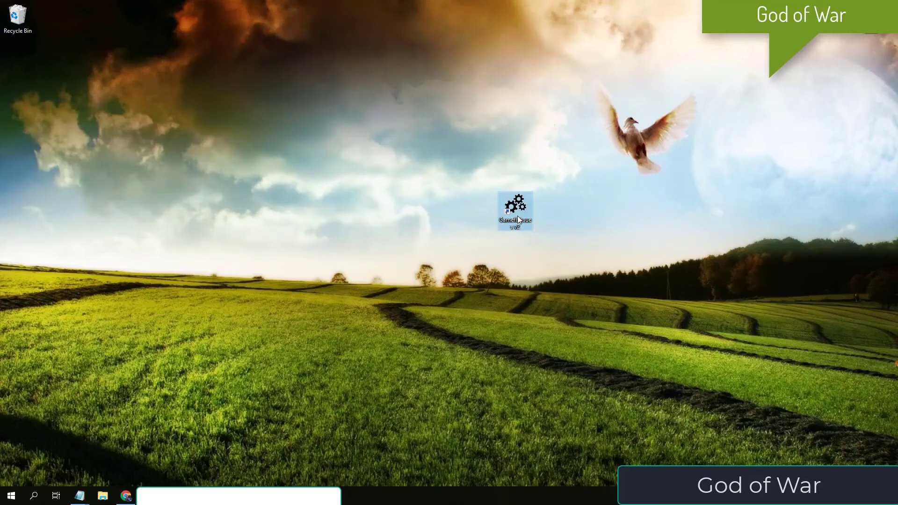
Launch the Gamefixissue Tool from the desktop and start its Gamepad Emulator installer.
{"action": "left_click", "coordinate": [517, 214]}
{"action": "double_click", "coordinate": [517, 214]}
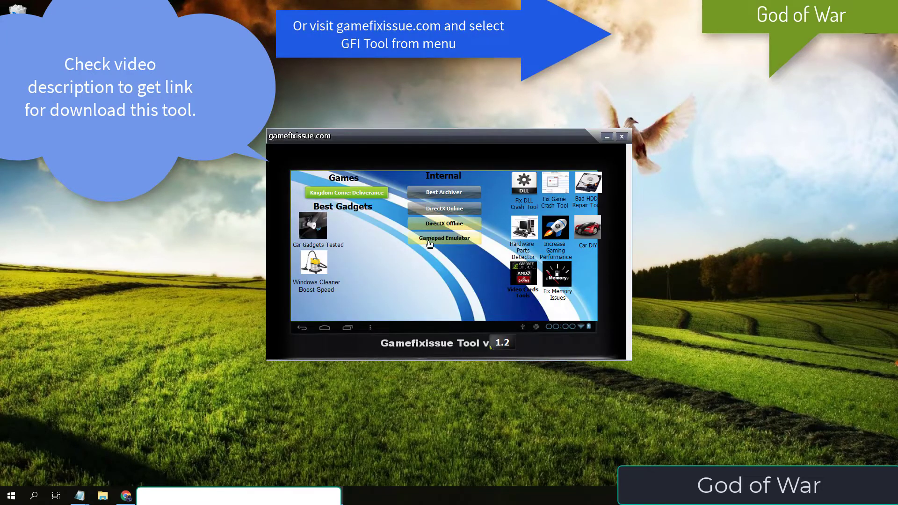
{"action": "left_click", "coordinate": [430, 244]}
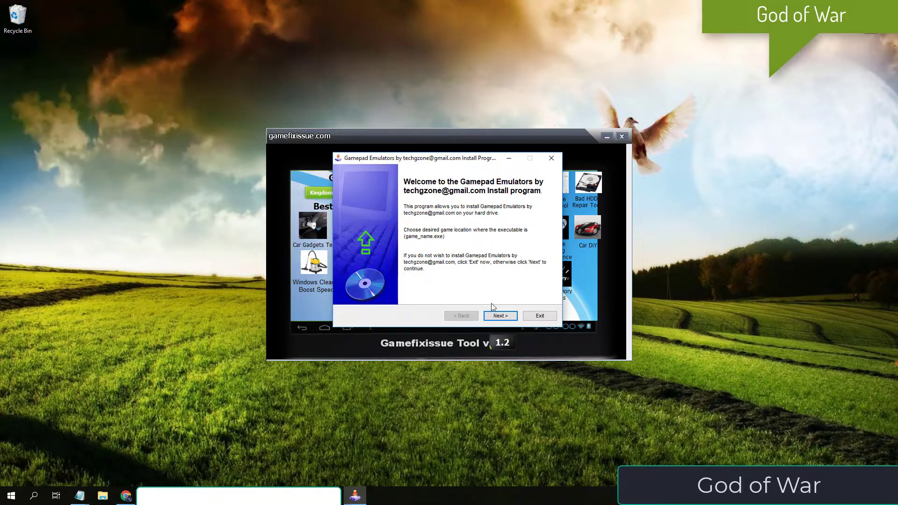
Install Gamepad Emulators into the Just Cause 4 folder under Steam Folder for Games on Gaming (F:), and exit the installer.
{"action": "left_click", "coordinate": [500, 316]}
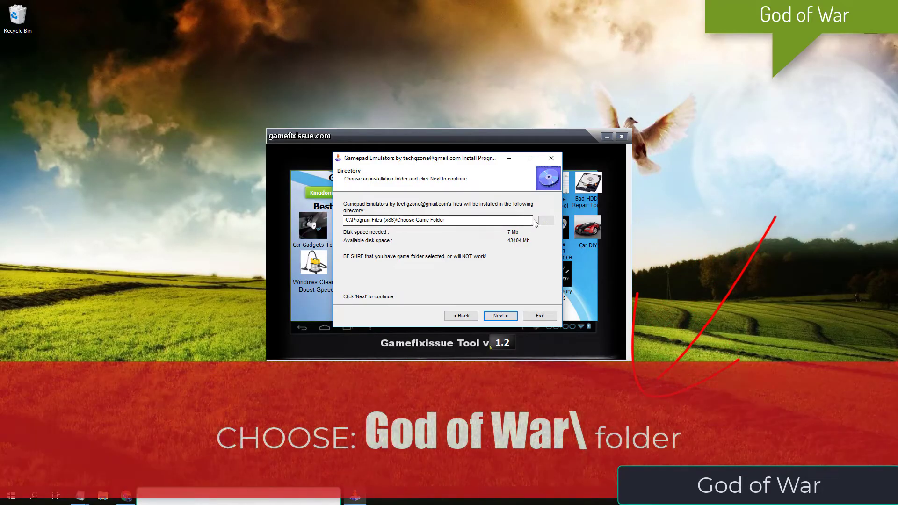
{"action": "left_click", "coordinate": [545, 221]}
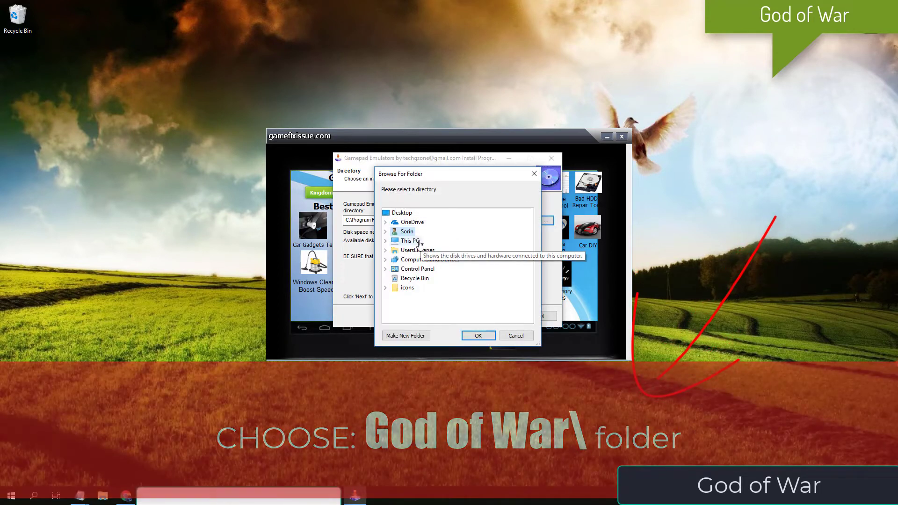
{"action": "left_click", "coordinate": [419, 242]}
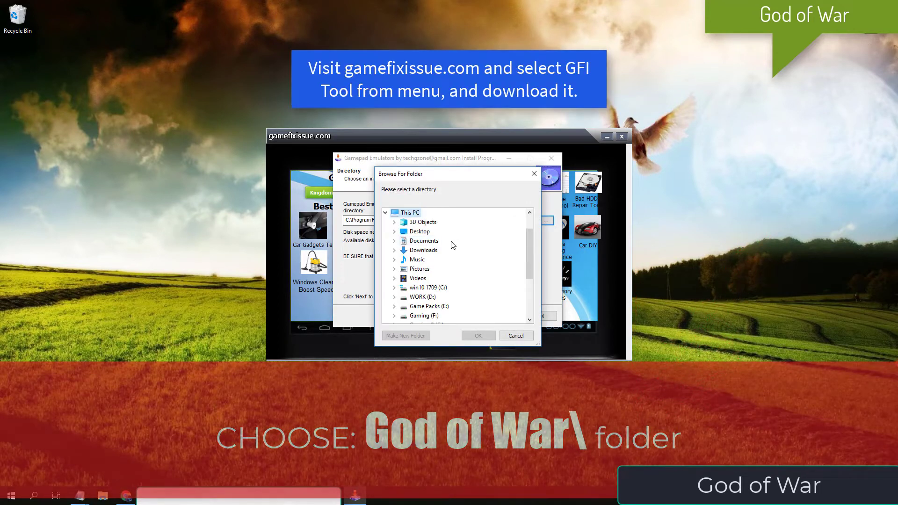
{"action": "double_click", "coordinate": [423, 315]}
{"action": "scroll", "coordinate": [439, 299], "scroll_direction": "down", "scroll_amount": 1}
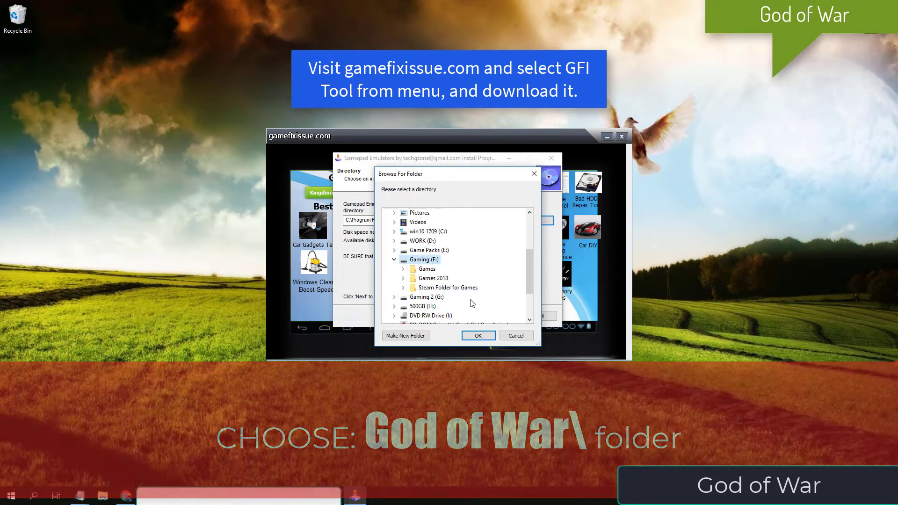
{"action": "double_click", "coordinate": [447, 287]}
{"action": "scroll", "coordinate": [478, 291], "scroll_direction": "down", "scroll_amount": 3}
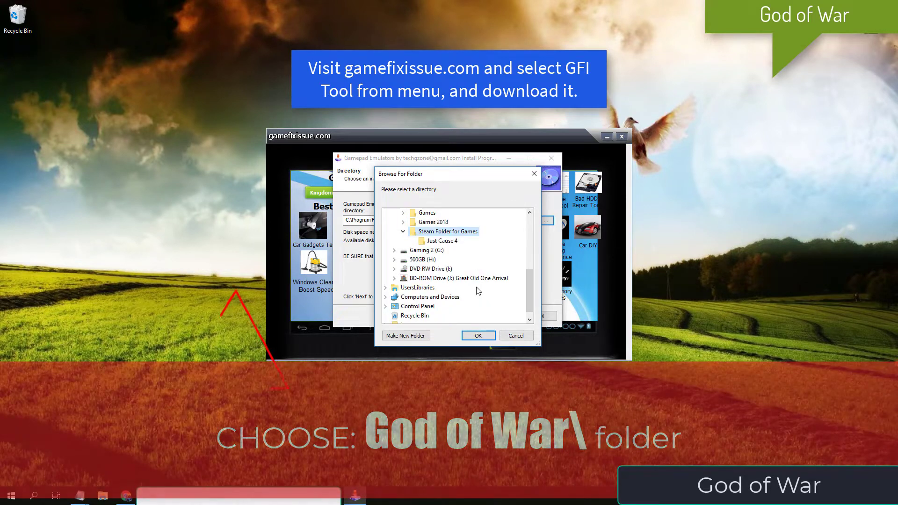
{"action": "left_click", "coordinate": [442, 241]}
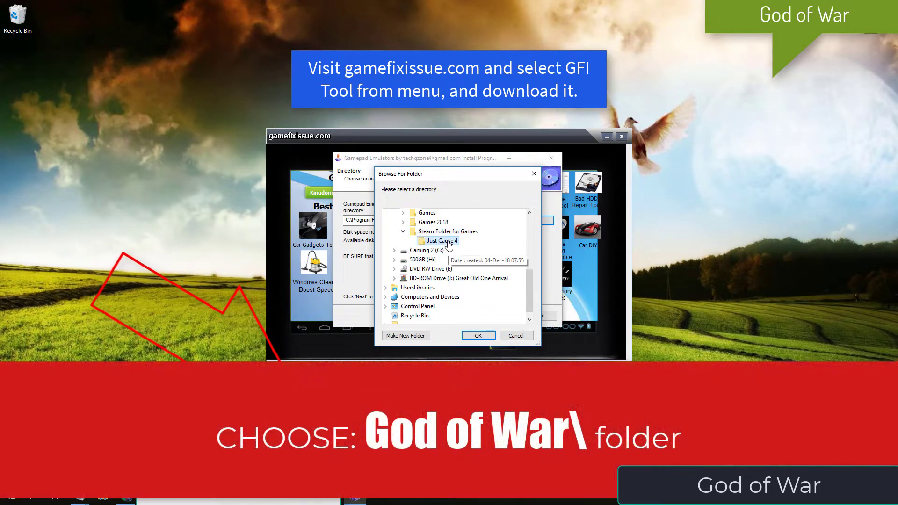
{"action": "left_click", "coordinate": [478, 336]}
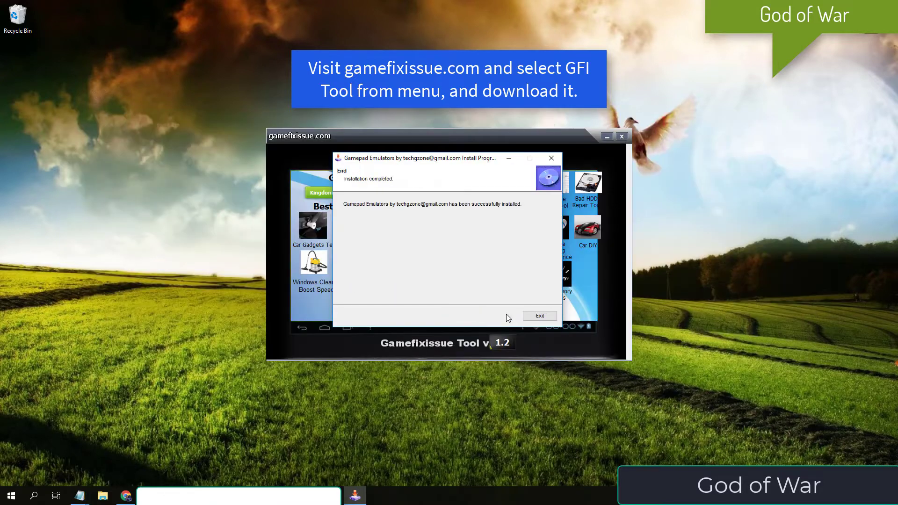
{"action": "left_click", "coordinate": [539, 316]}
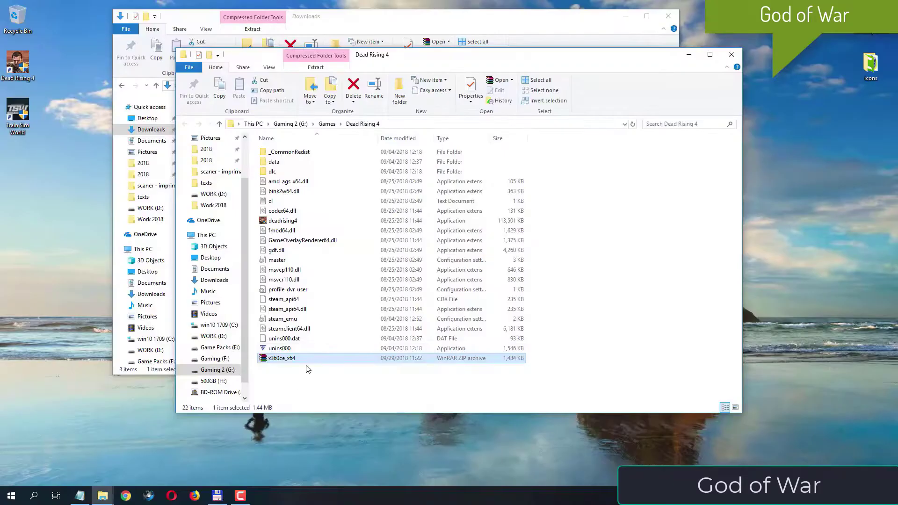
Extract the x360ce_x64 archive directly into the Dead Rising 4 folder with 7-Zip.
{"action": "right_click", "coordinate": [296, 359]}
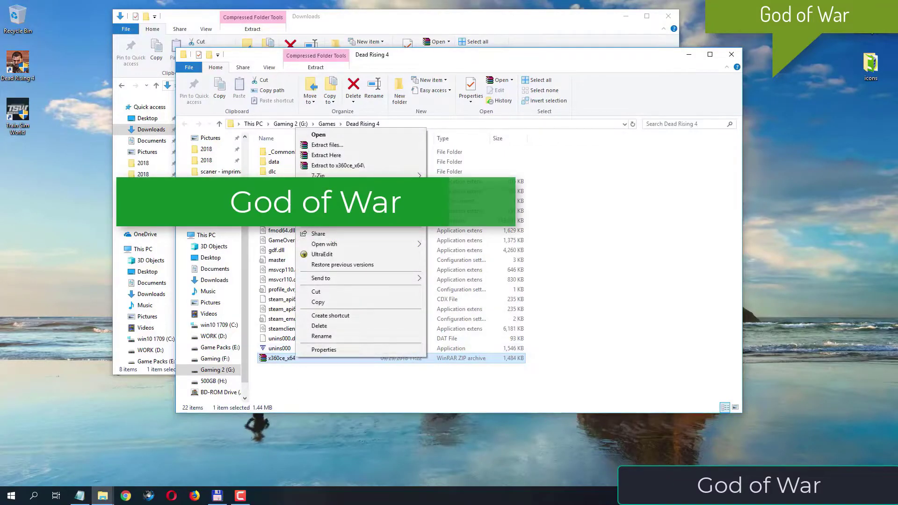
{"action": "mouse_move", "coordinate": [343, 176]}
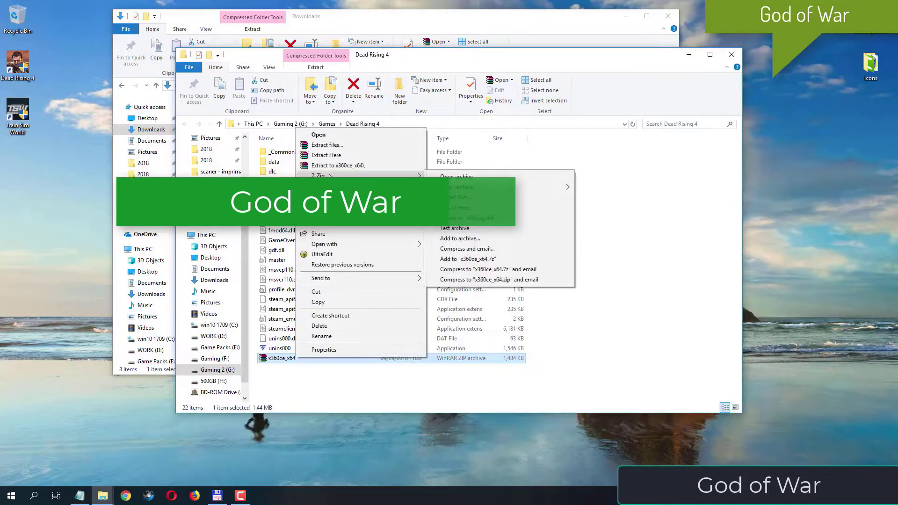
{"action": "left_click", "coordinate": [476, 213]}
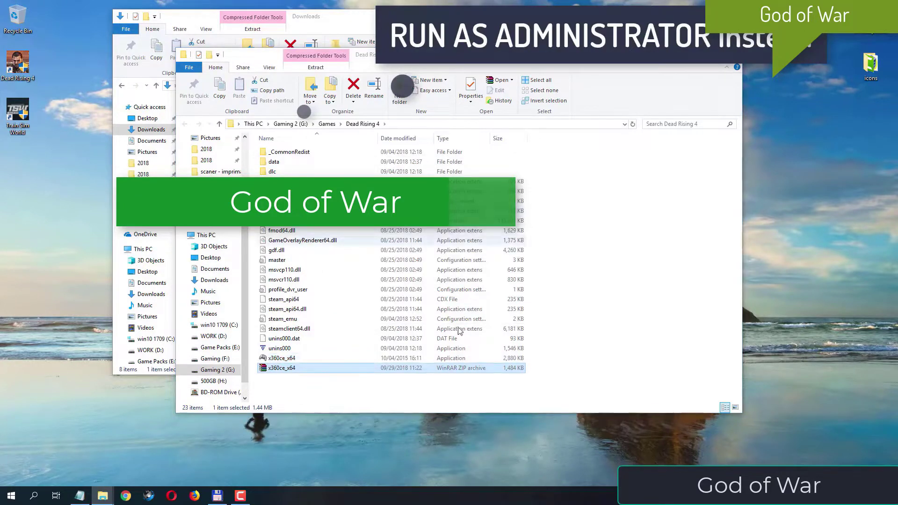
Run the extracted x360ce_x64 application and create the missing xinput1_3.dll file it needs.
{"action": "left_click", "coordinate": [309, 359]}
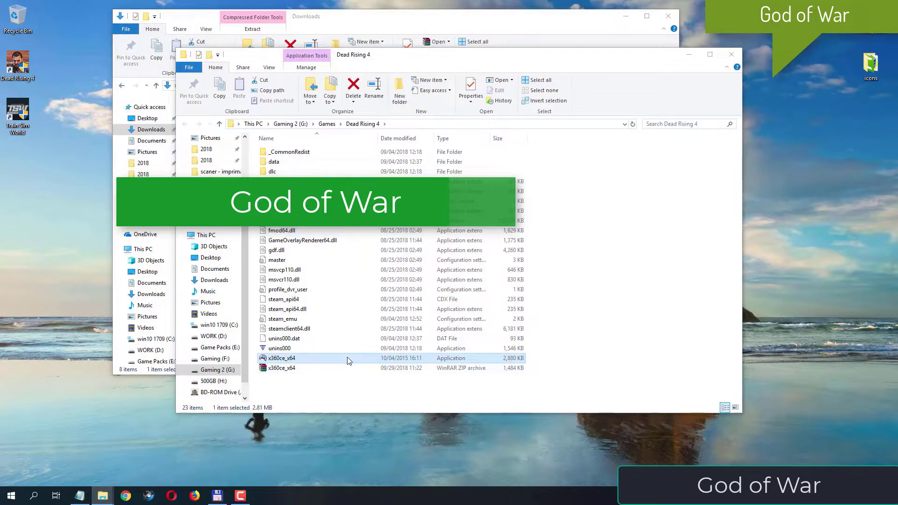
{"action": "double_click", "coordinate": [282, 358]}
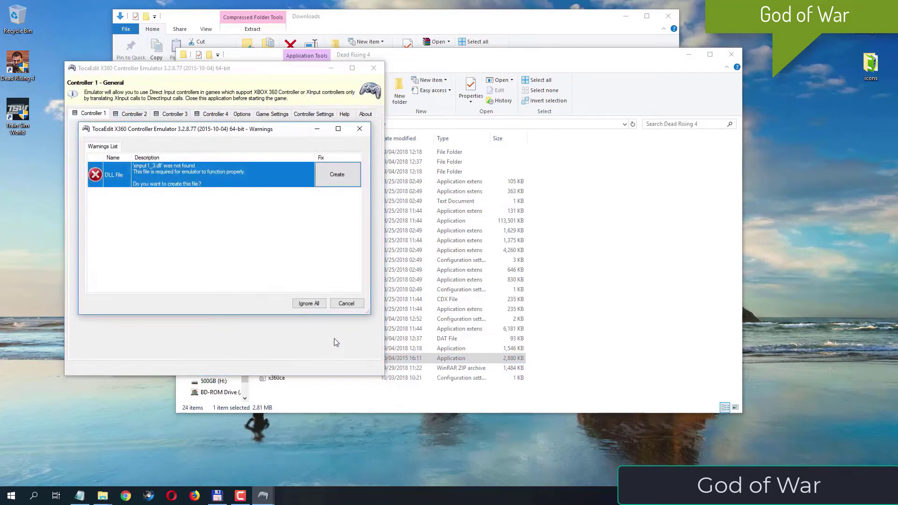
{"action": "left_click", "coordinate": [337, 175]}
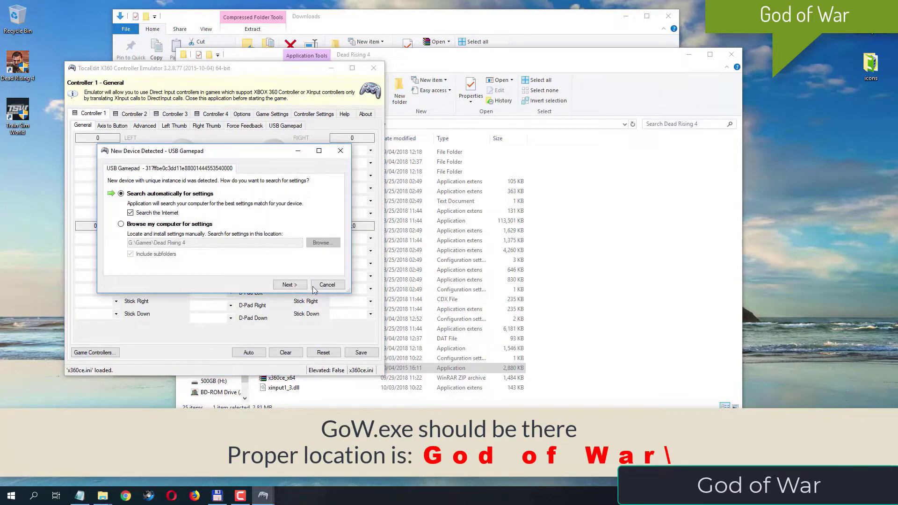
Search automatically, including online, for the new USB Gamepad's settings, allowing the emulator's network traffic, and finish loading them past the access error.
{"action": "left_click", "coordinate": [298, 285]}
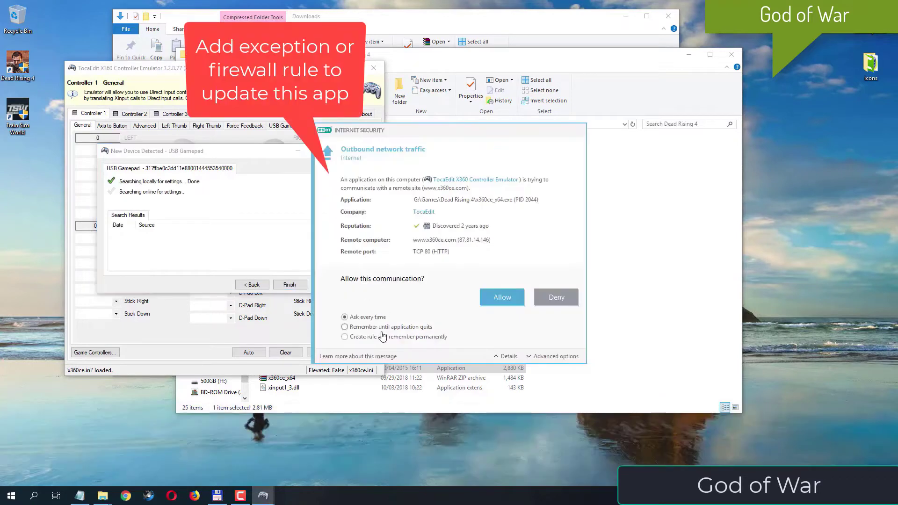
{"action": "left_click", "coordinate": [498, 298]}
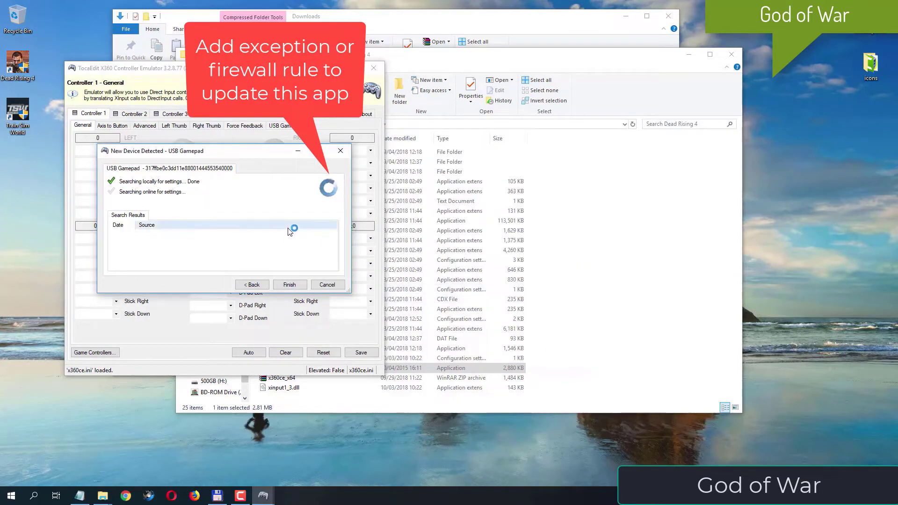
{"action": "left_click", "coordinate": [290, 285]}
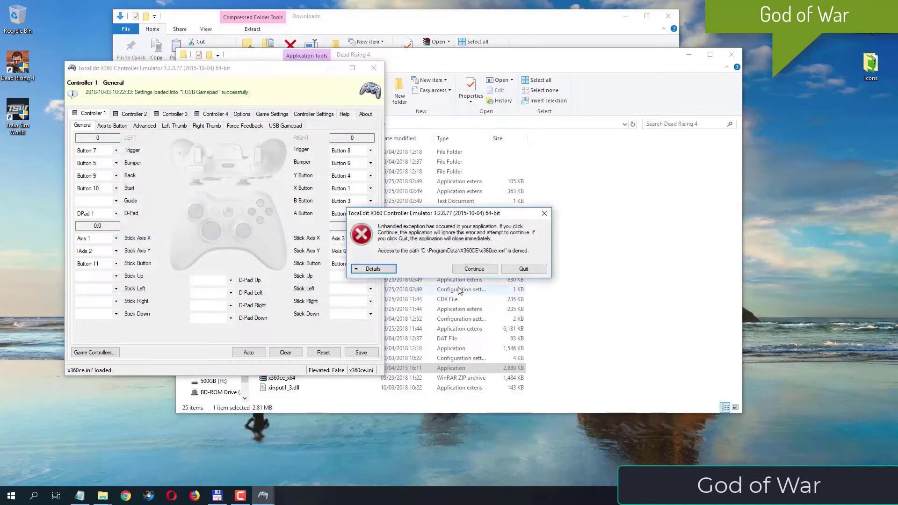
{"action": "left_click", "coordinate": [480, 269]}
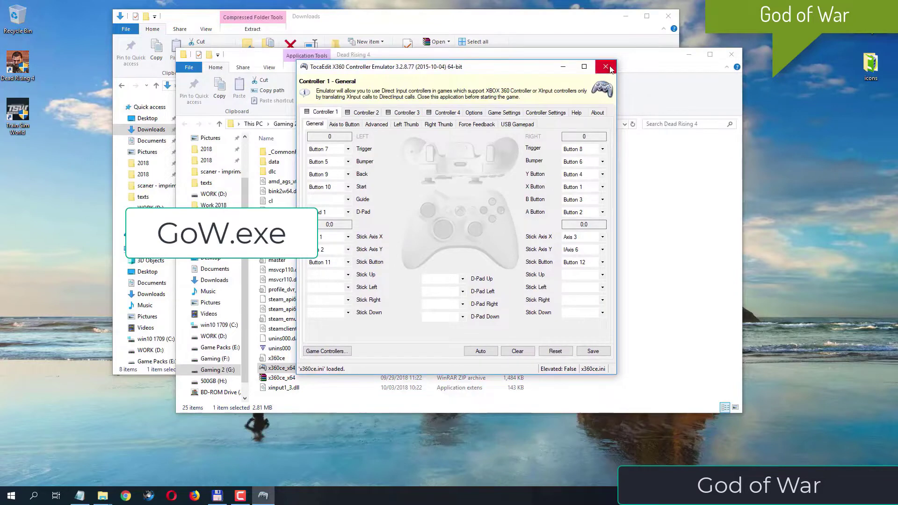
Save the loaded USB Gamepad mapping, continue past the error, and close the controller emulator.
{"action": "left_click", "coordinate": [593, 350]}
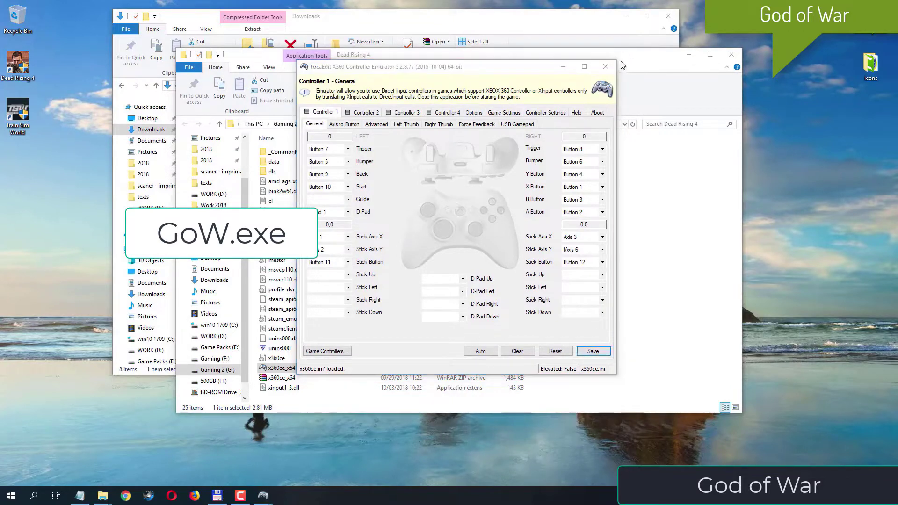
{"action": "left_click", "coordinate": [476, 270]}
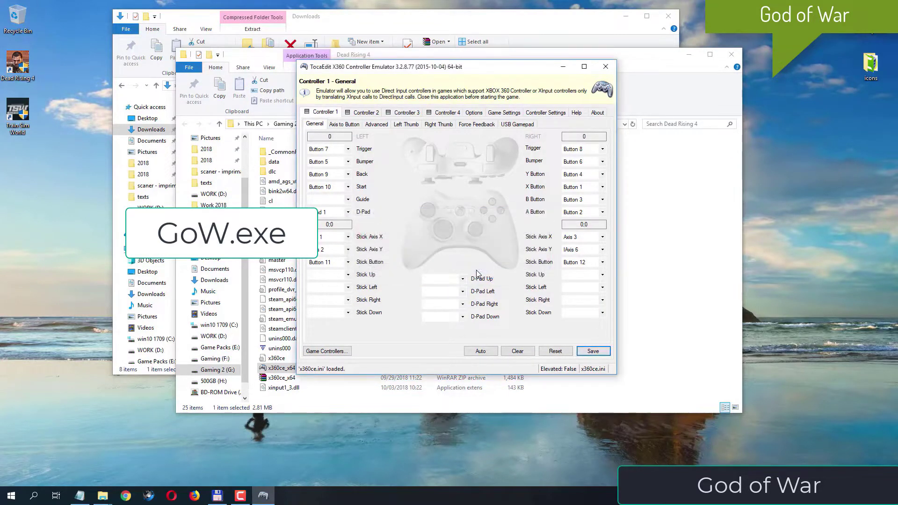
{"action": "left_click", "coordinate": [605, 66]}
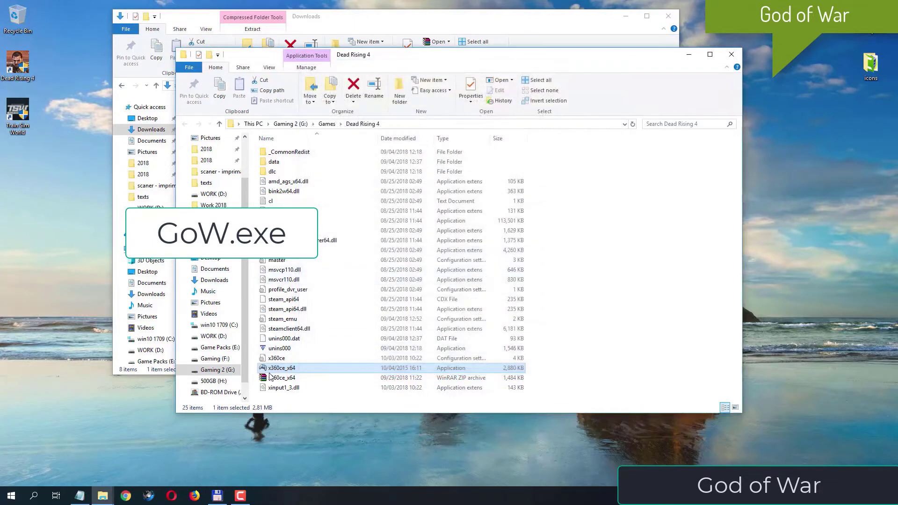
Run x360ce_x64 as administrator, apply the automatic mapping to Controller 1, save the settings, and close the emulator.
{"action": "right_click", "coordinate": [294, 369]}
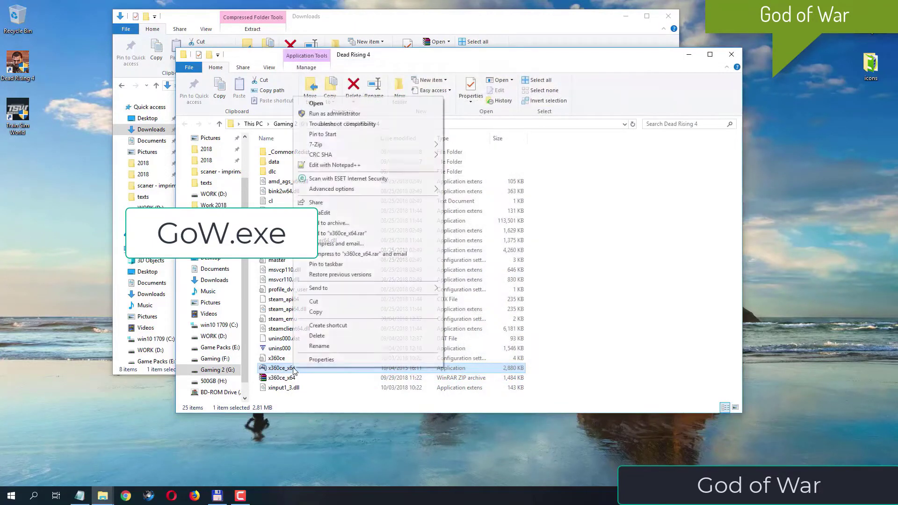
{"action": "left_click", "coordinate": [358, 114]}
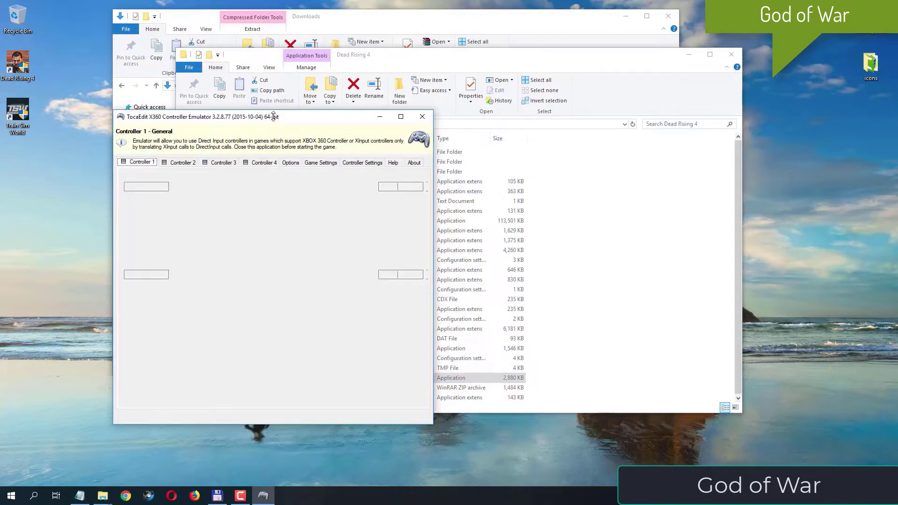
{"action": "left_click_drag", "start_coordinate": [273, 116], "coordinate": [398, 104]}
{"action": "left_click", "coordinate": [427, 390]}
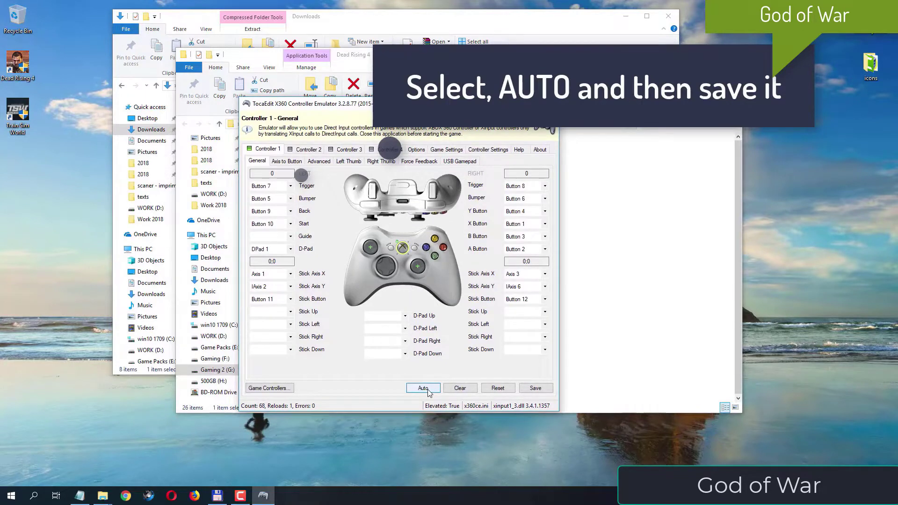
{"action": "left_click", "coordinate": [413, 276]}
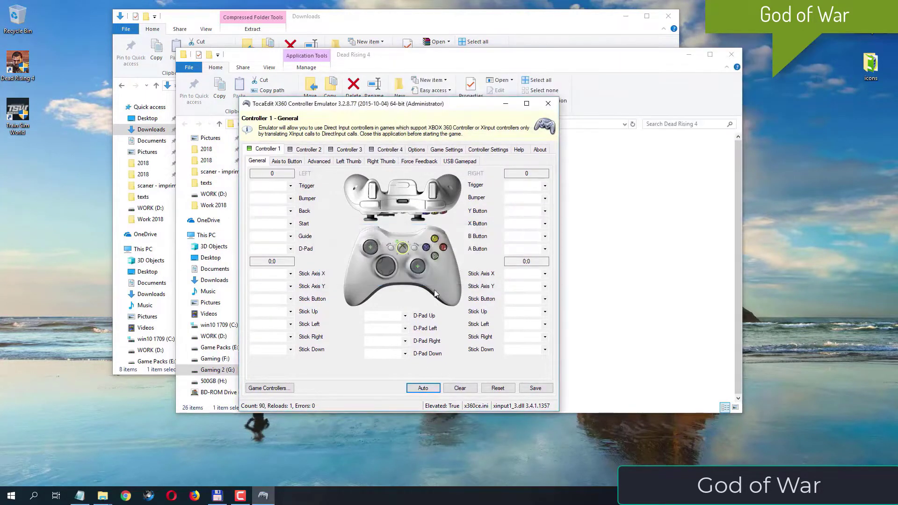
{"action": "left_click", "coordinate": [544, 390]}
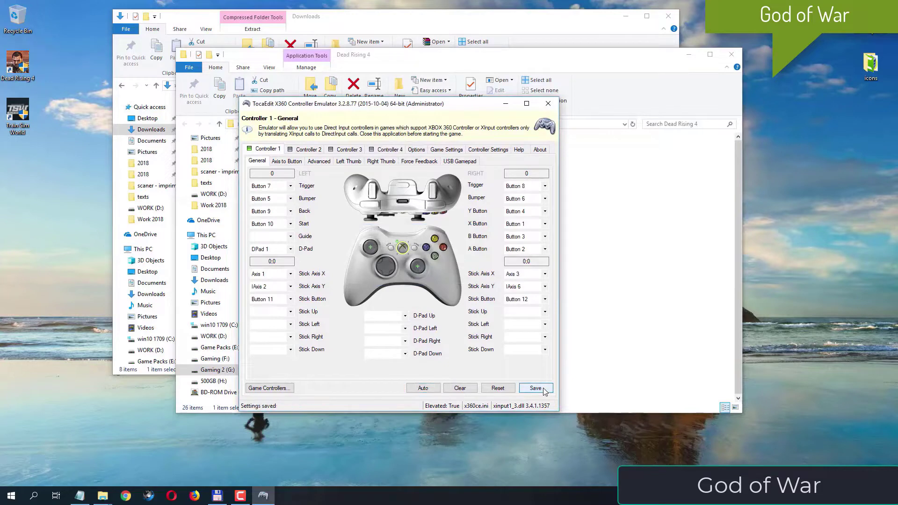
{"action": "left_click", "coordinate": [544, 390]}
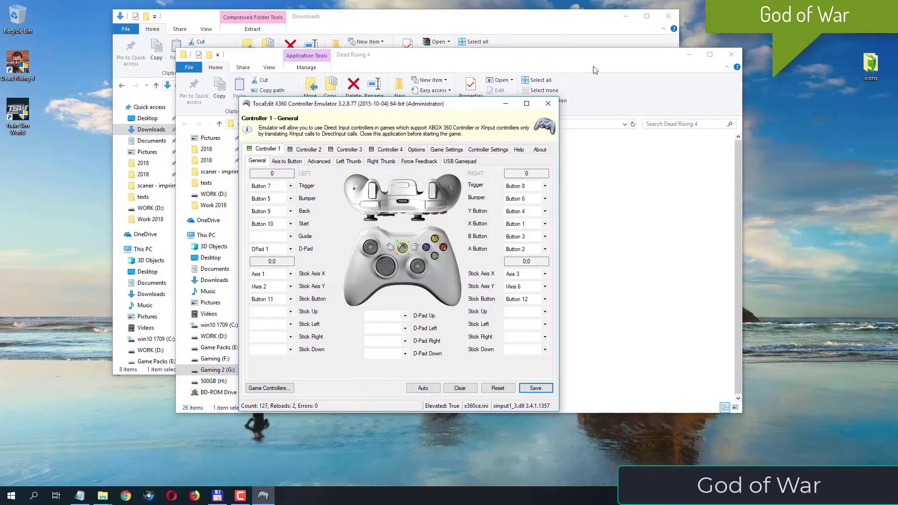
{"action": "left_click", "coordinate": [548, 103]}
Run x360ce_x64 as administrator and, in its game settings, enable the DI hook and select only 64-bit XInput and DInput files.
{"action": "left_click", "coordinate": [332, 222]}
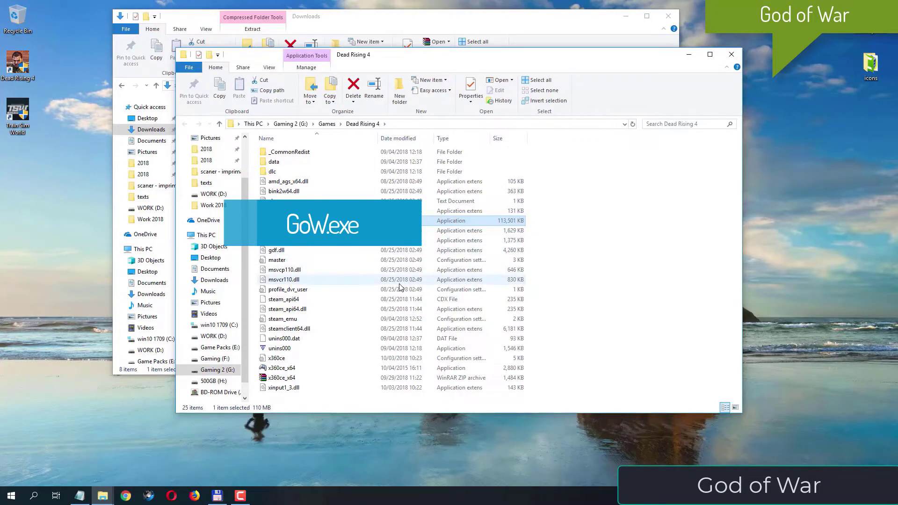
{"action": "left_click", "coordinate": [326, 370]}
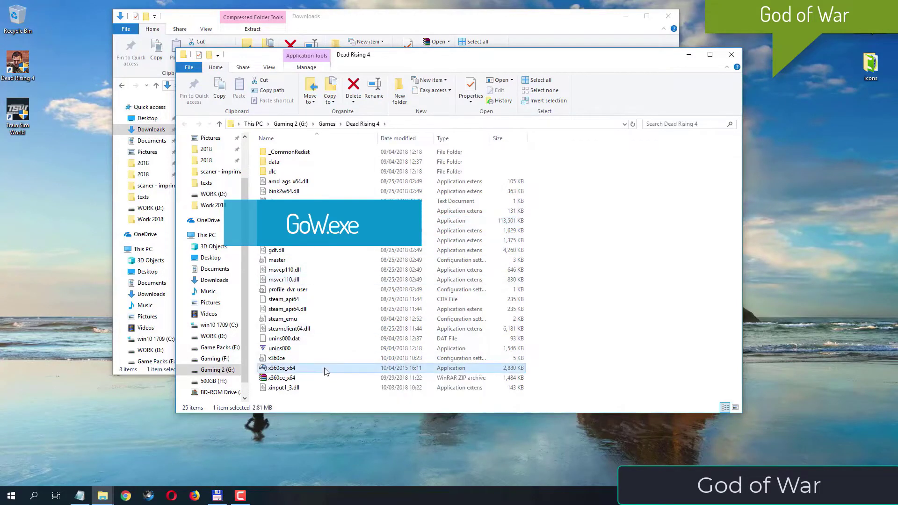
{"action": "right_click", "coordinate": [326, 370]}
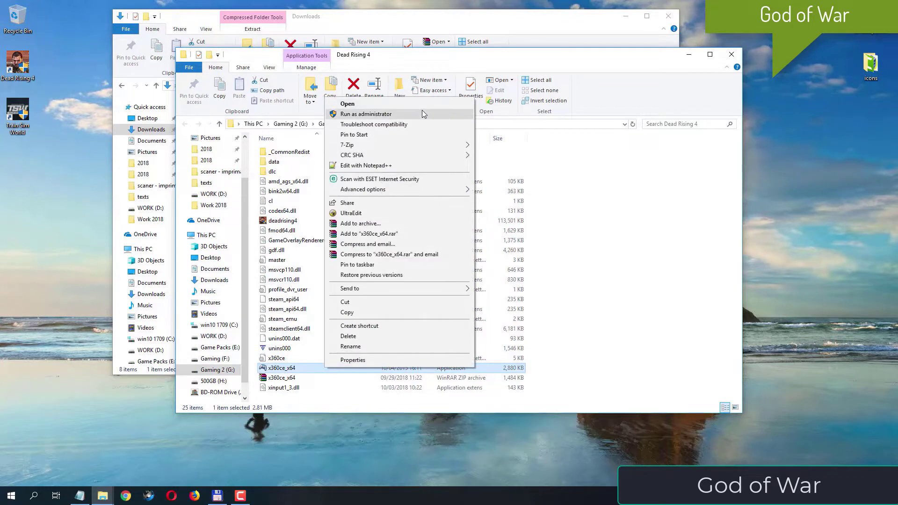
{"action": "left_click", "coordinate": [423, 114]}
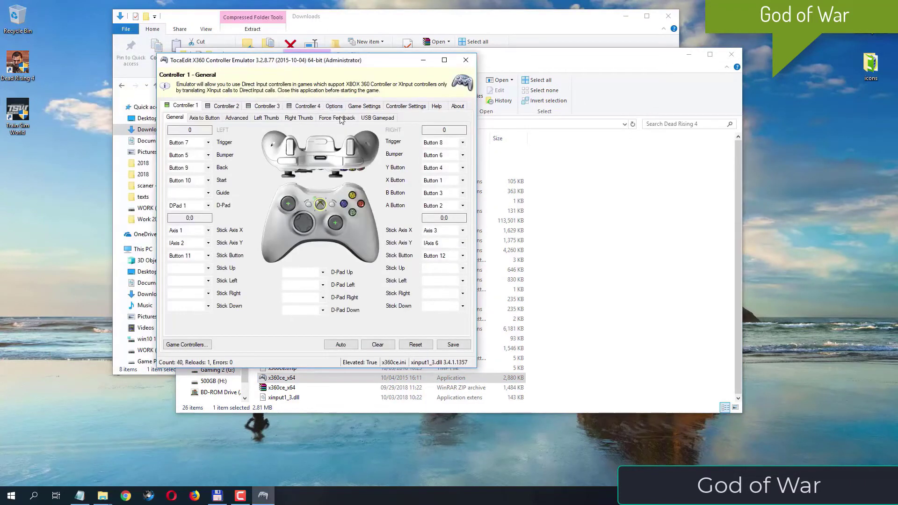
{"action": "left_click", "coordinate": [373, 107]}
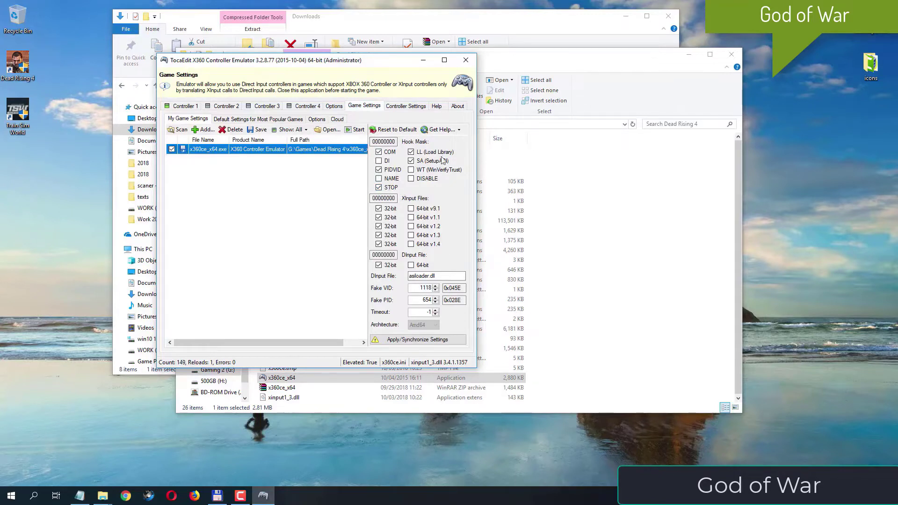
{"action": "left_click", "coordinate": [385, 162]}
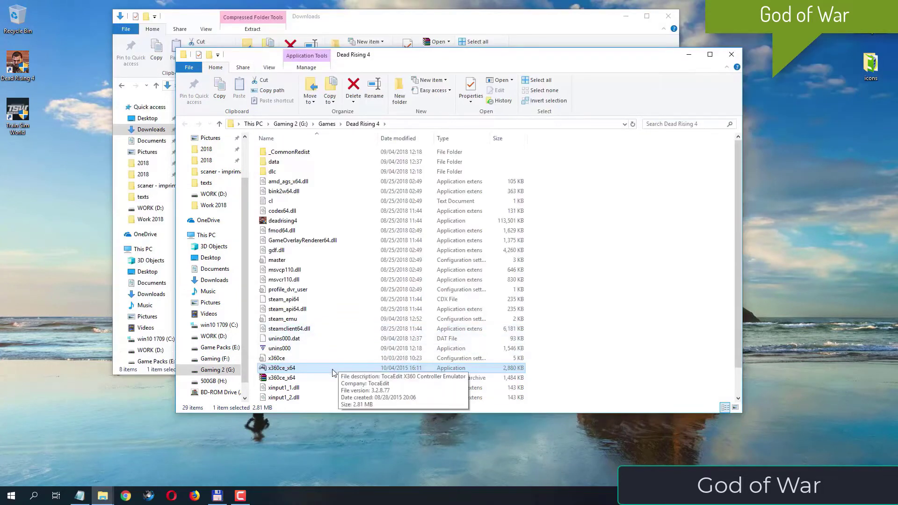
Run x360ce_x64 as administrator, clear every Hook Mask option in the game settings, then save and close the emulator.
{"action": "right_click", "coordinate": [332, 371]}
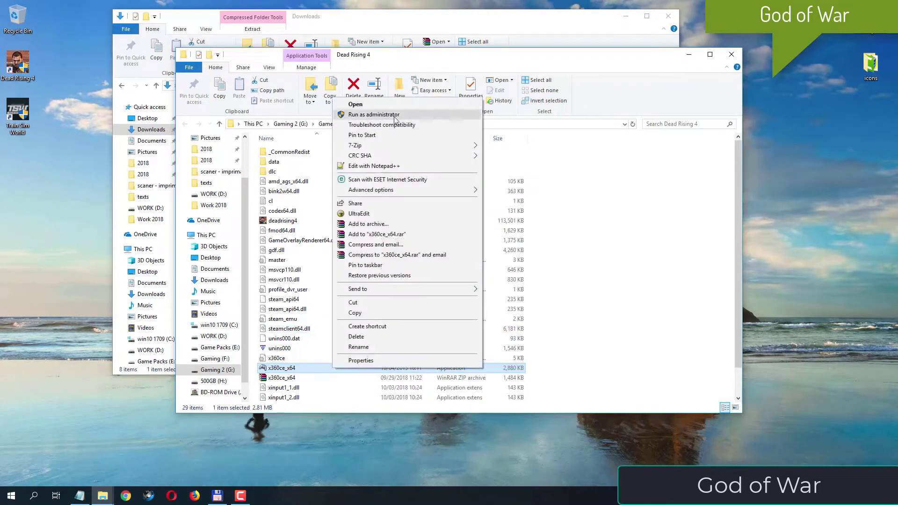
{"action": "left_click", "coordinate": [394, 117]}
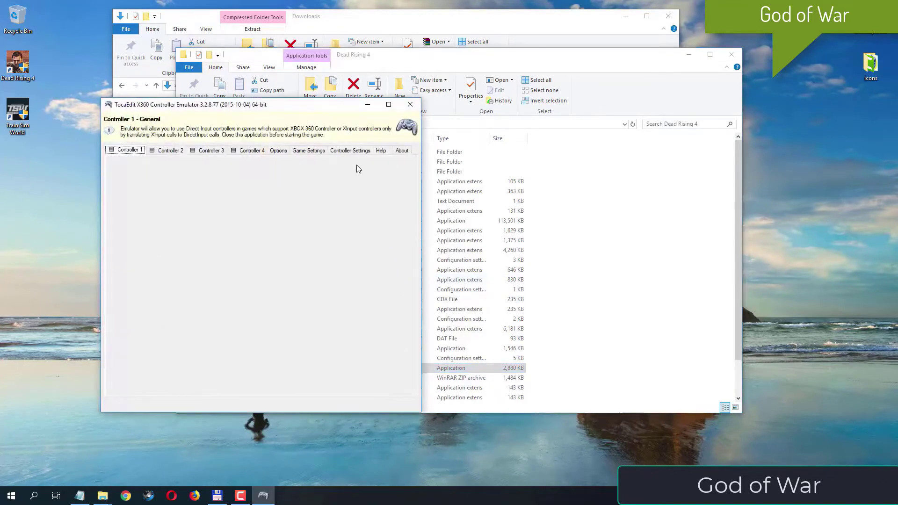
{"action": "left_click", "coordinate": [321, 151]}
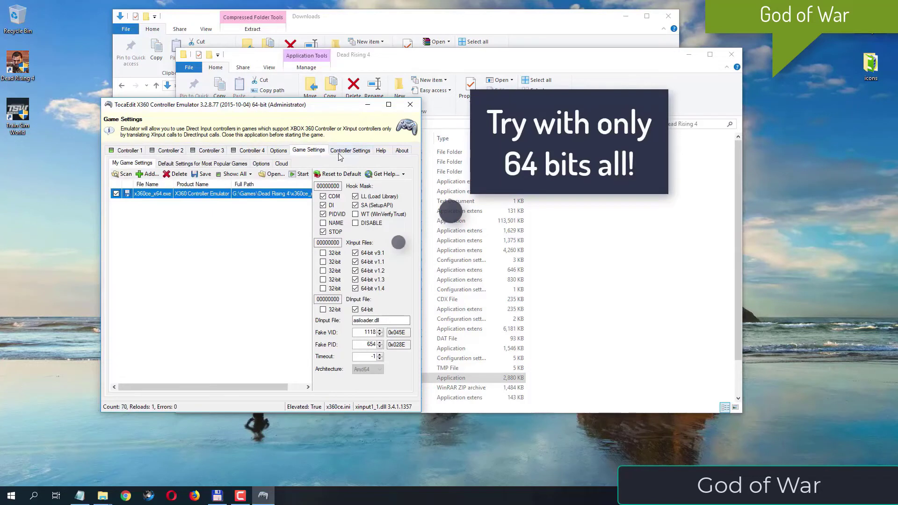
{"action": "left_click", "coordinate": [333, 230]}
{"action": "left_click", "coordinate": [333, 217]}
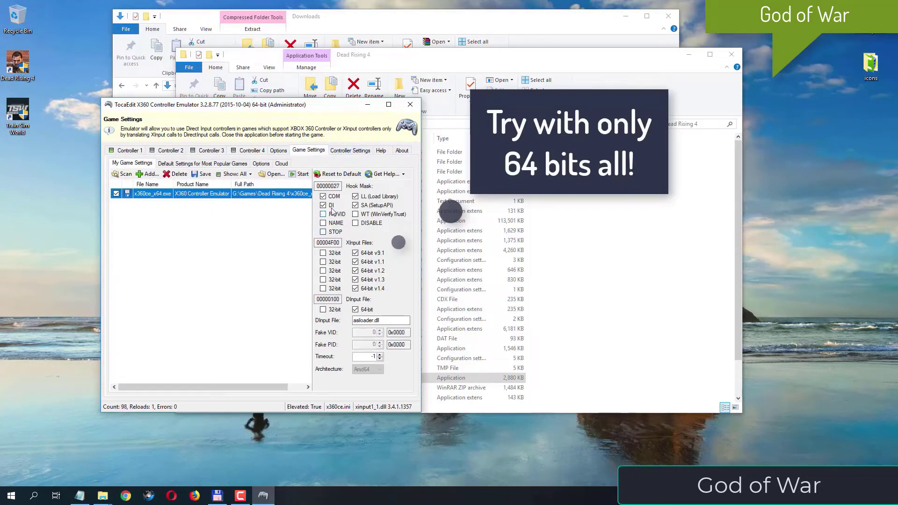
{"action": "left_click", "coordinate": [333, 207]}
{"action": "left_click", "coordinate": [333, 197]}
{"action": "left_click", "coordinate": [373, 204]}
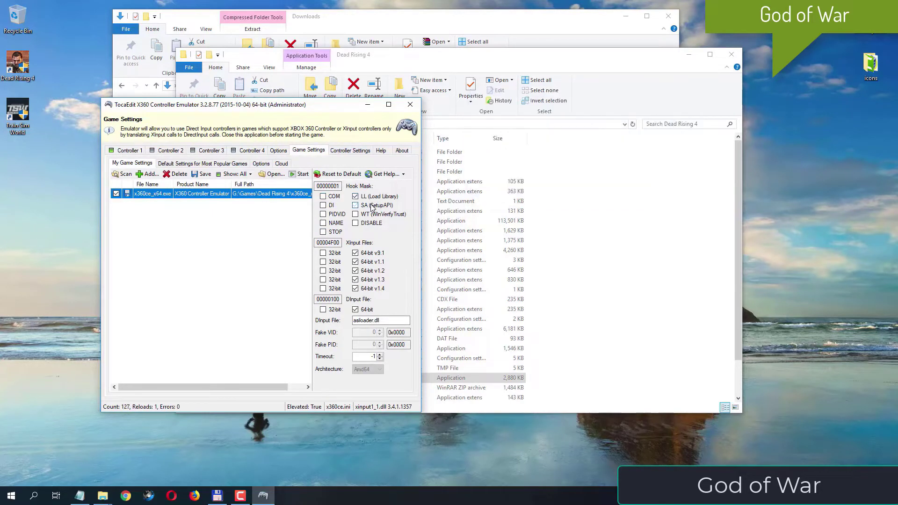
{"action": "left_click", "coordinate": [371, 197]}
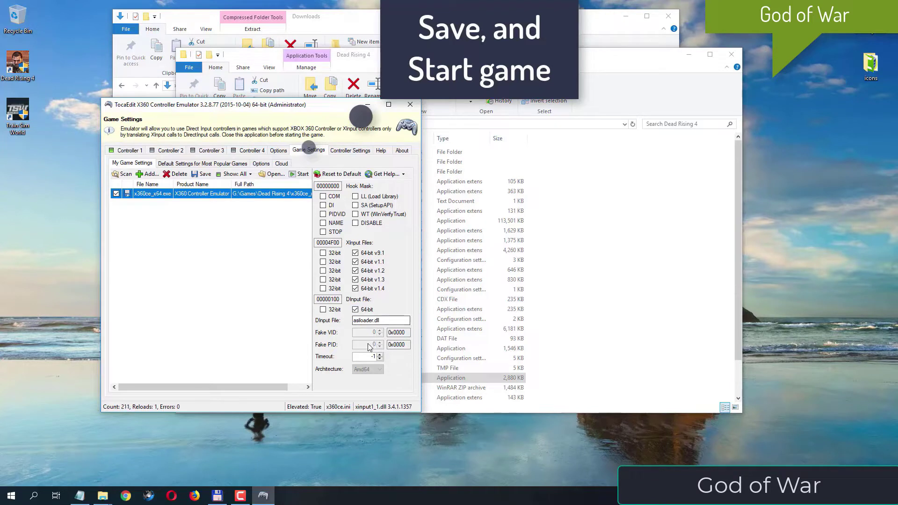
{"action": "left_click", "coordinate": [201, 177]}
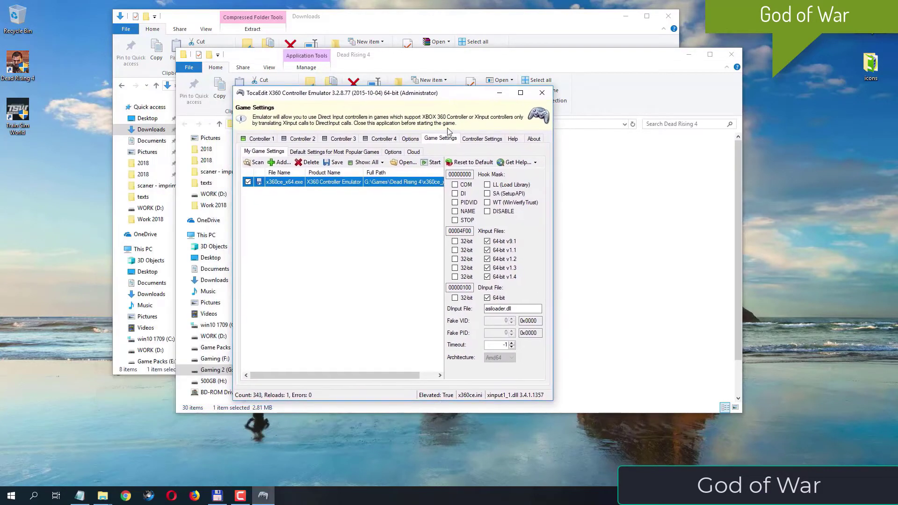
{"action": "left_click", "coordinate": [541, 93]}
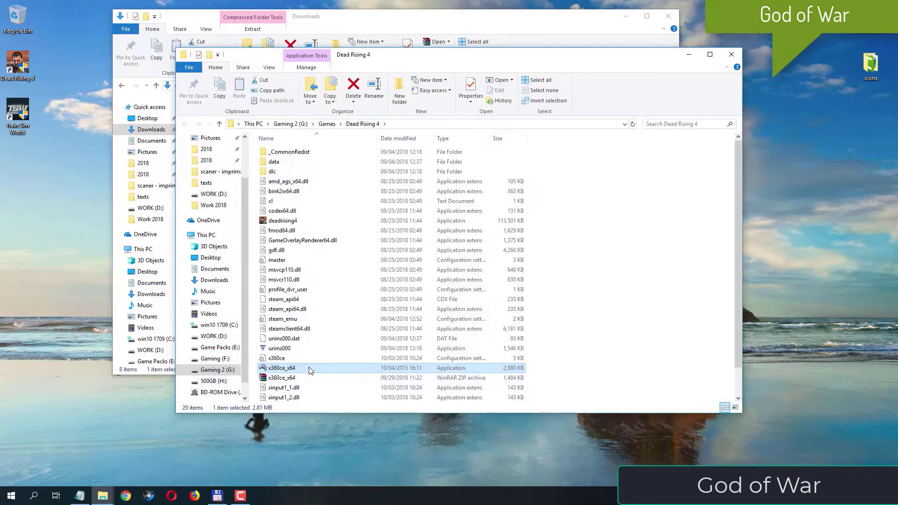
Run x360ce_x64 as administrator and open its controller settings, keeping deadrising4.exe: Dead Rising 4 as the game.
{"action": "right_click", "coordinate": [310, 370]}
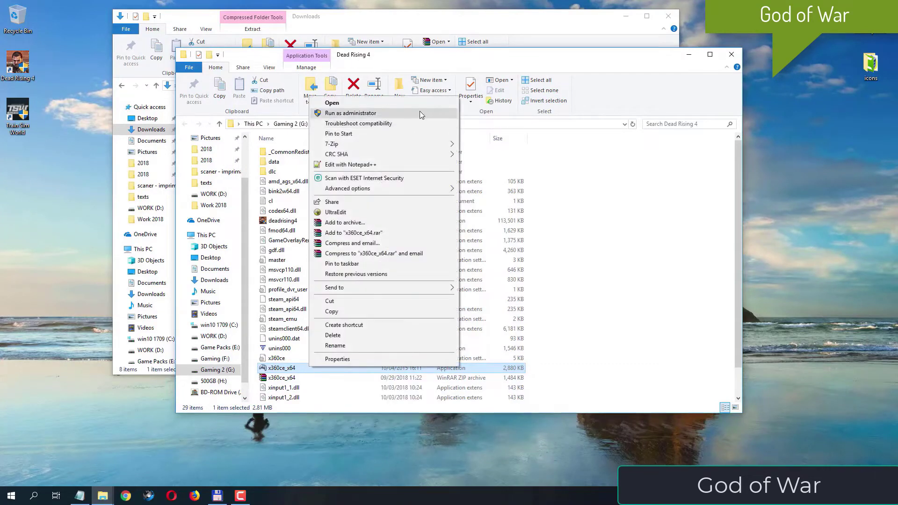
{"action": "left_click", "coordinate": [417, 113]}
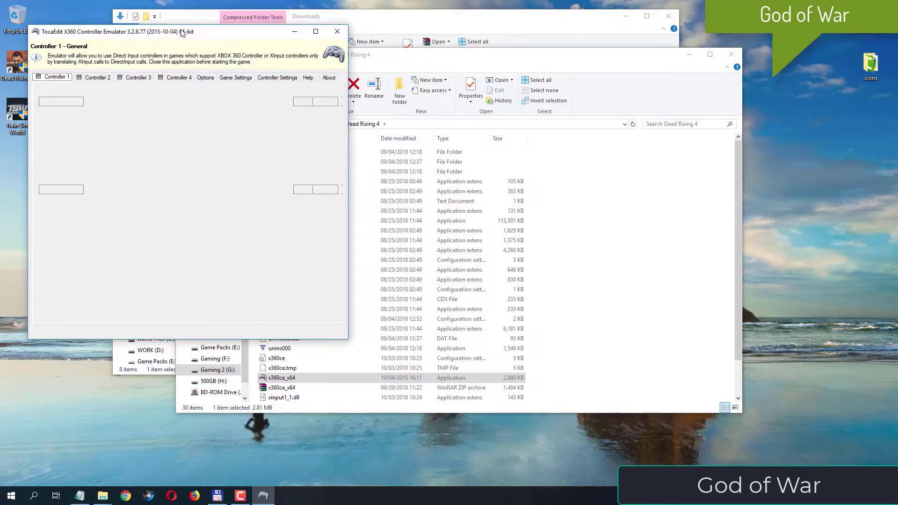
{"action": "left_click_drag", "start_coordinate": [182, 33], "coordinate": [366, 78]}
{"action": "left_click", "coordinate": [453, 122]}
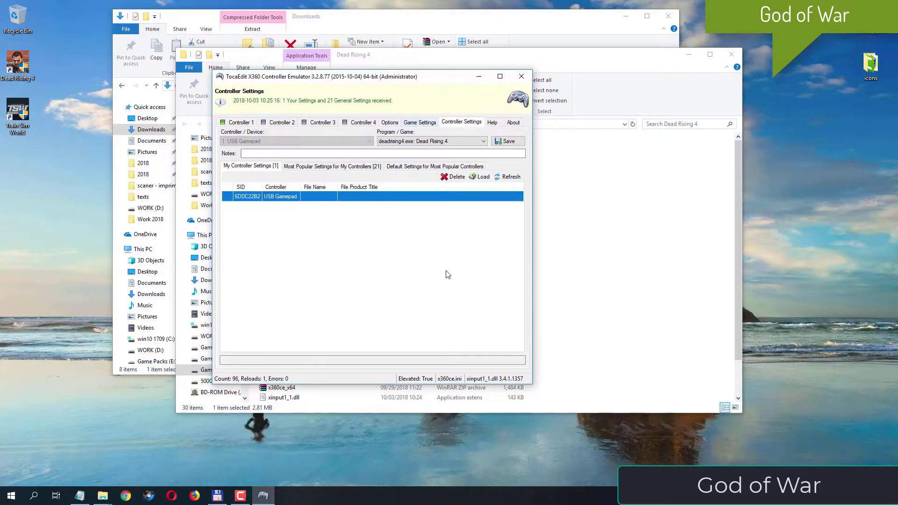
{"action": "left_click", "coordinate": [485, 142]}
{"action": "left_click", "coordinate": [486, 141]}
Load the most popular XBOX 360 Controller for Windows setting into the USB Gamepad and save it for Dead Rising 4.
{"action": "left_click", "coordinate": [311, 167]}
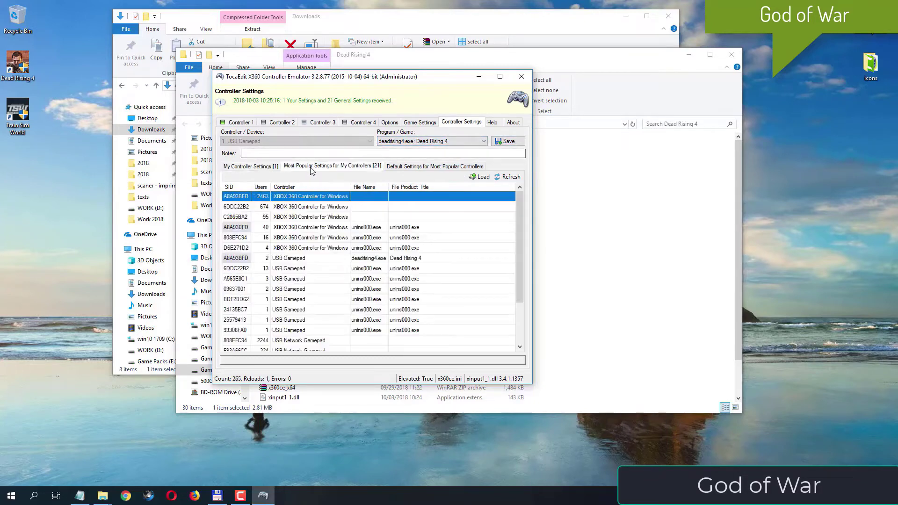
{"action": "left_click", "coordinate": [411, 172]}
{"action": "left_click", "coordinate": [323, 171]}
{"action": "left_click", "coordinate": [477, 180]}
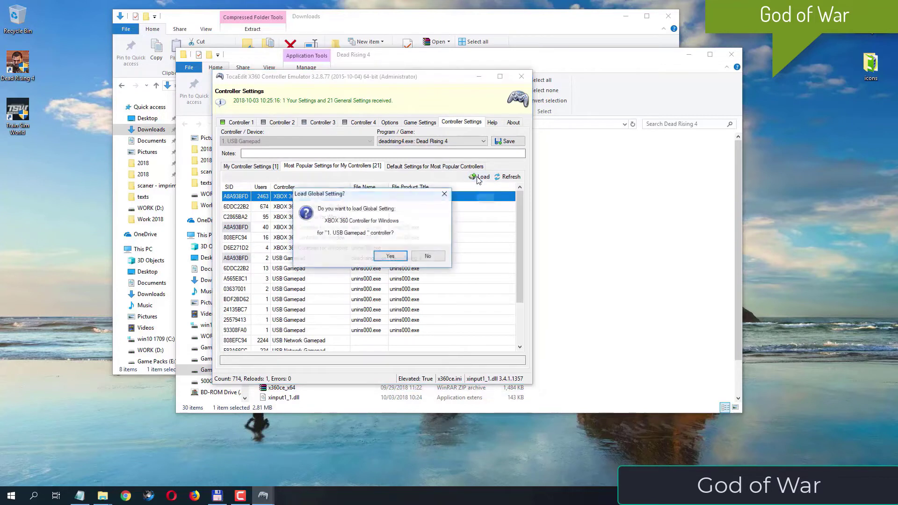
{"action": "left_click", "coordinate": [391, 256]}
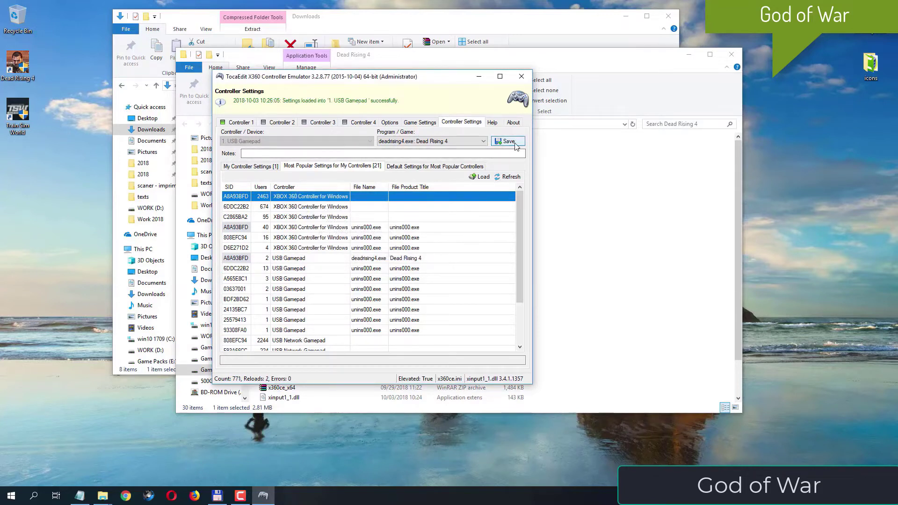
{"action": "left_click", "coordinate": [515, 144]}
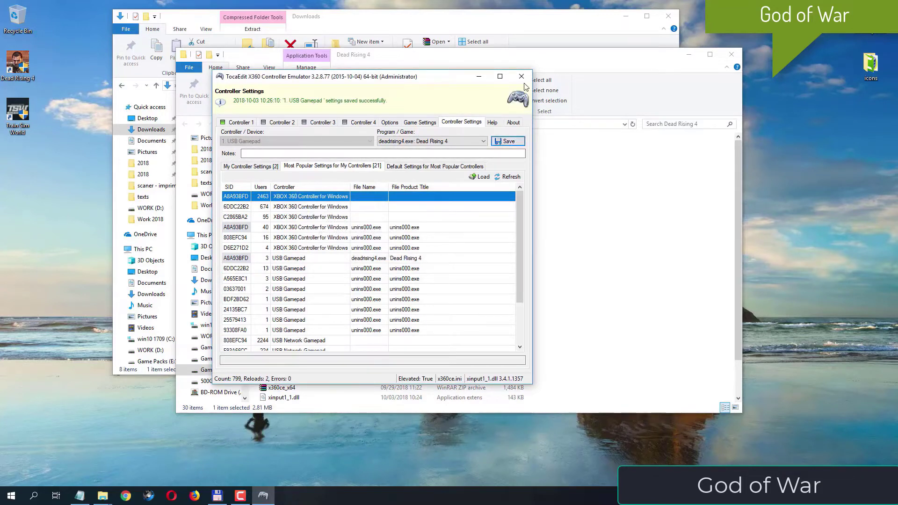
{"action": "left_click", "coordinate": [408, 123]}
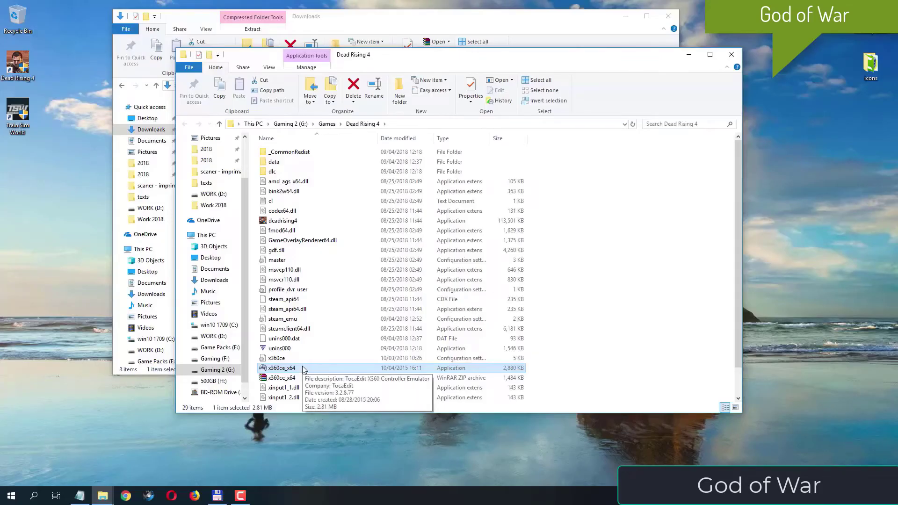
Run x360ce_x64 as administrator and, in its game settings, select only the 32-bit XInput and DInput files.
{"action": "right_click", "coordinate": [307, 364]}
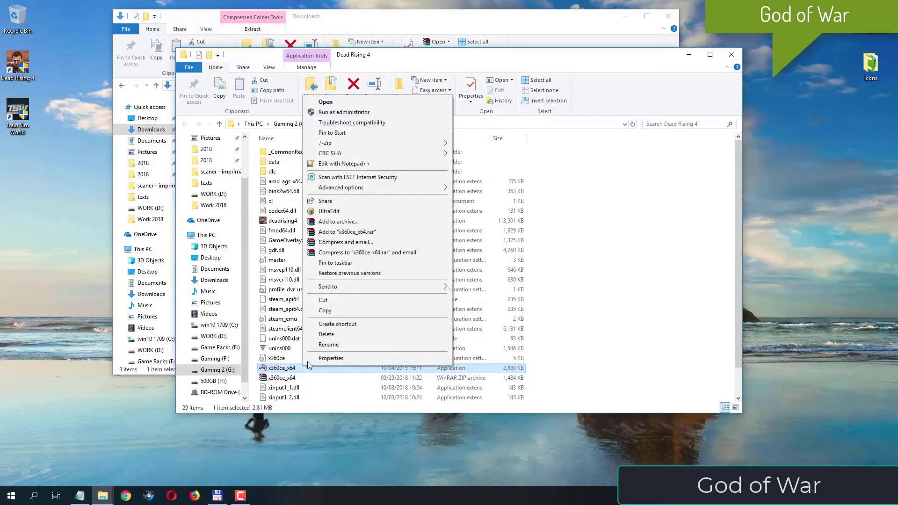
{"action": "left_click", "coordinate": [357, 113]}
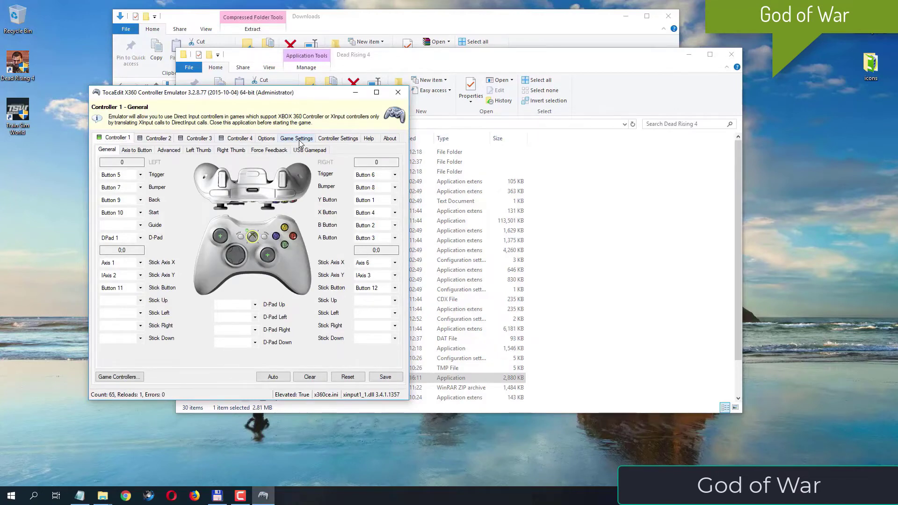
{"action": "left_click", "coordinate": [297, 139]}
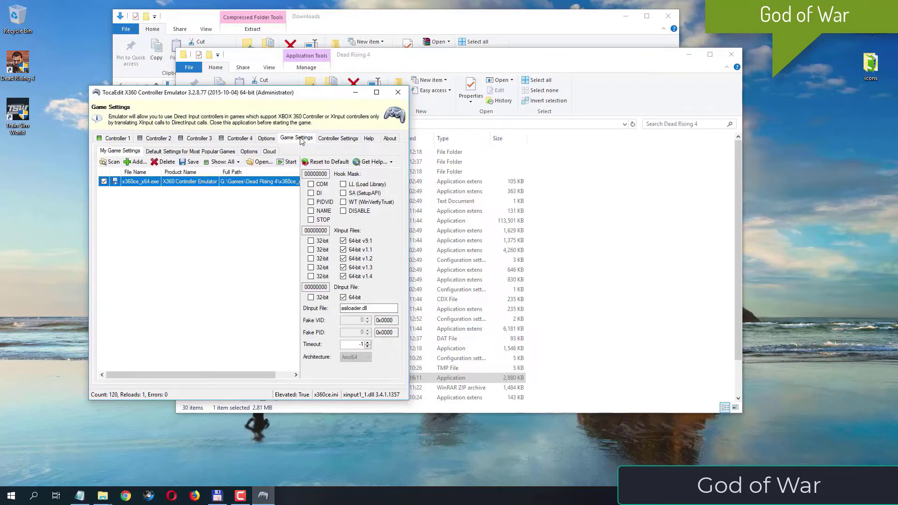
{"action": "left_click", "coordinate": [311, 241]}
{"action": "left_click", "coordinate": [311, 250]}
{"action": "left_click", "coordinate": [311, 258]}
{"action": "left_click", "coordinate": [311, 267]}
{"action": "left_click", "coordinate": [311, 276]}
{"action": "left_click", "coordinate": [311, 297]}
Enable the COM, DI, PIDVID, NAME, LL, SA and WT hook masks, save the game settings and close the emulator.
{"action": "left_click", "coordinate": [322, 184]}
{"action": "left_click", "coordinate": [321, 193]}
{"action": "left_click", "coordinate": [322, 202]}
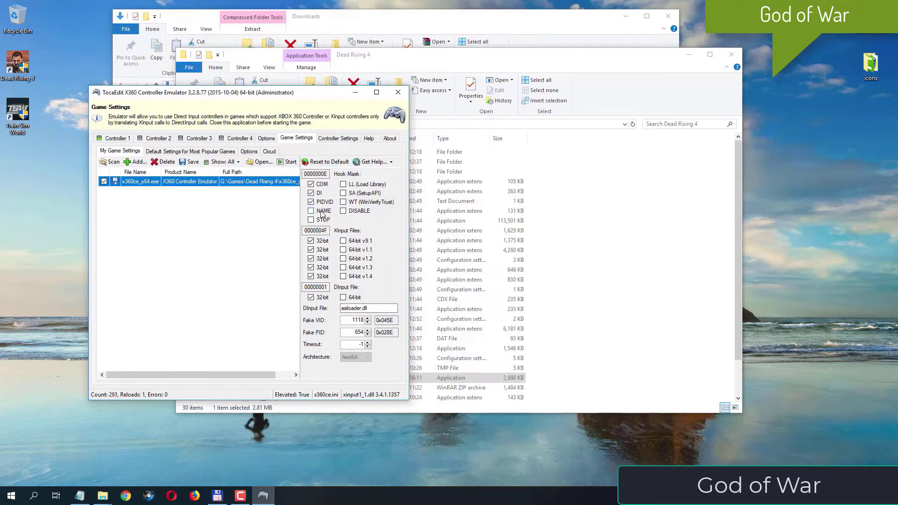
{"action": "left_click", "coordinate": [321, 211]}
{"action": "left_click", "coordinate": [363, 185]}
{"action": "left_click", "coordinate": [383, 203]}
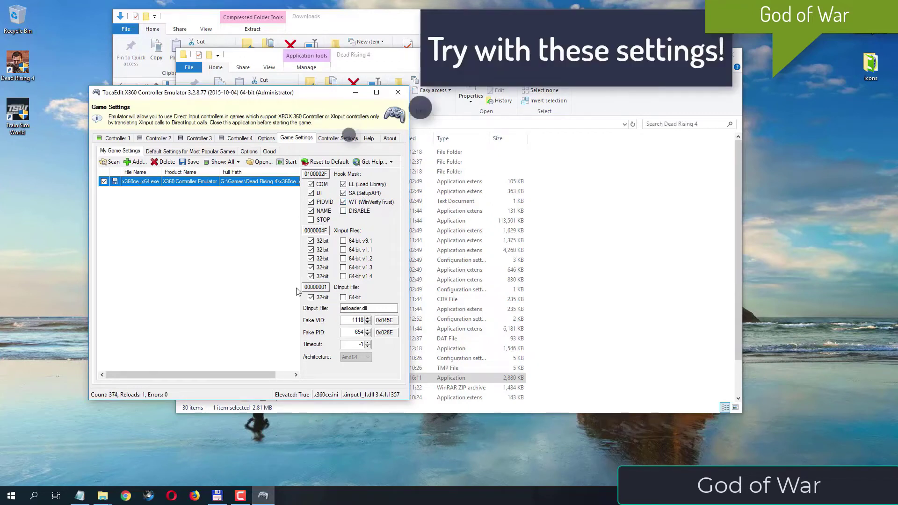
{"action": "left_click", "coordinate": [190, 161]}
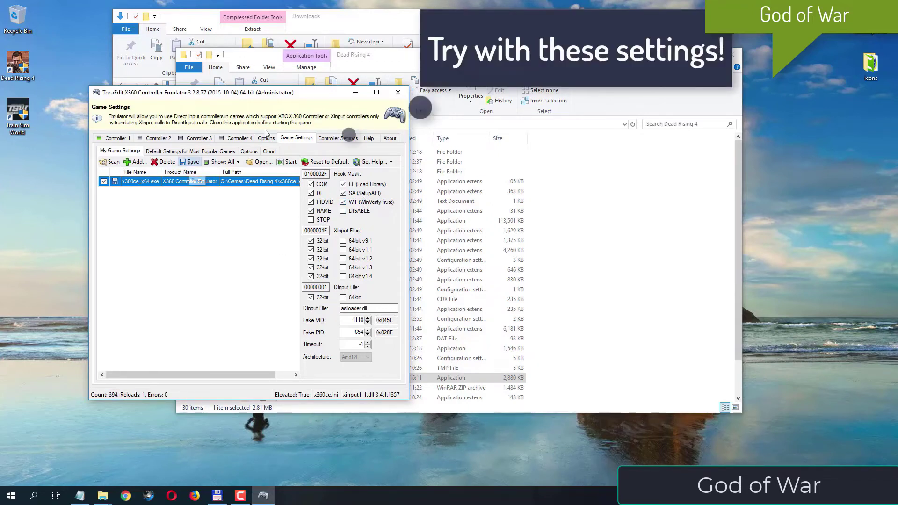
{"action": "left_click", "coordinate": [399, 95]}
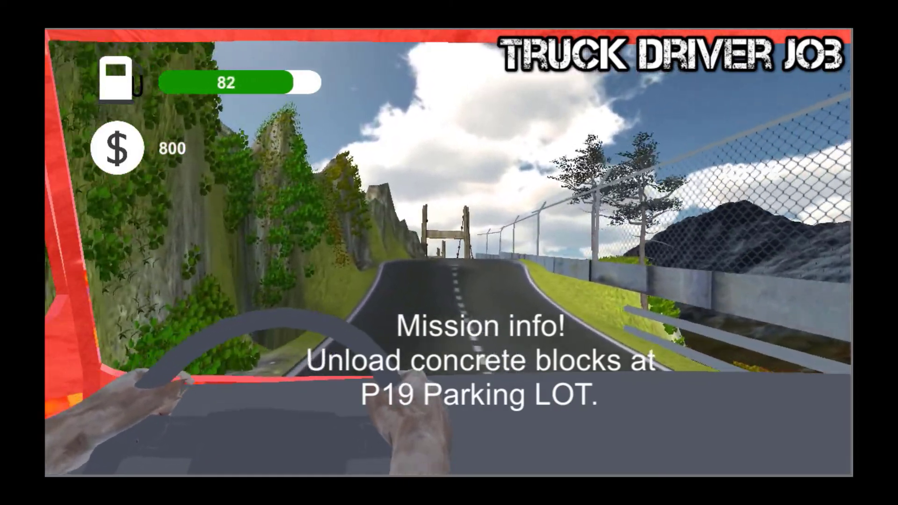
{"action": "key", "text": "c"}
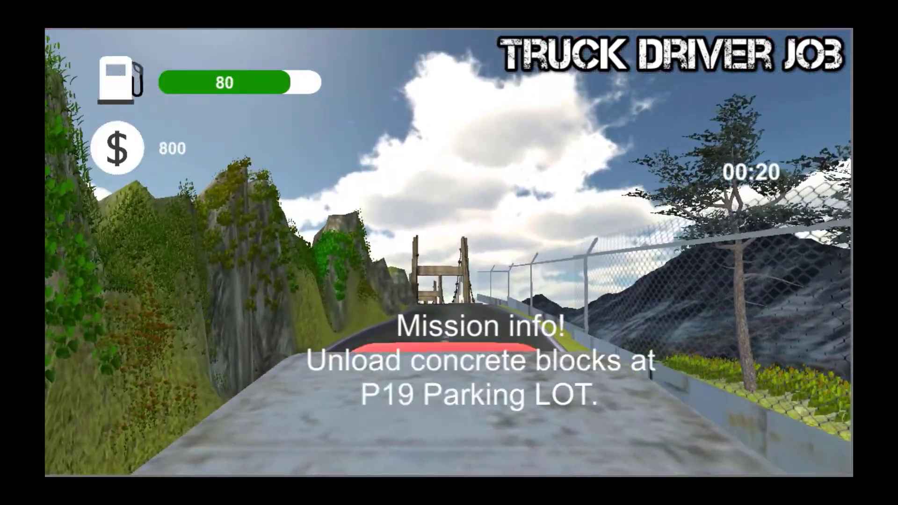
{"action": "key", "text": "c"}
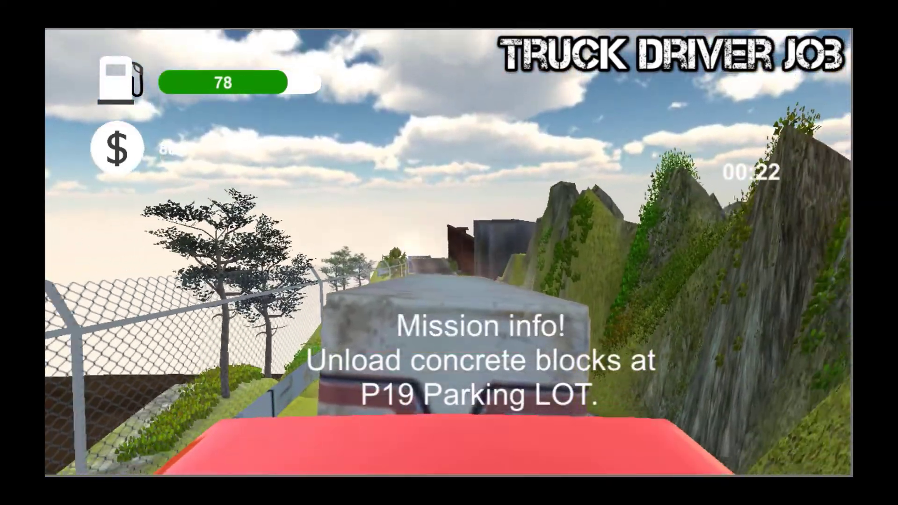
{"action": "key", "text": "c"}
{"action": "key", "text": "c"}
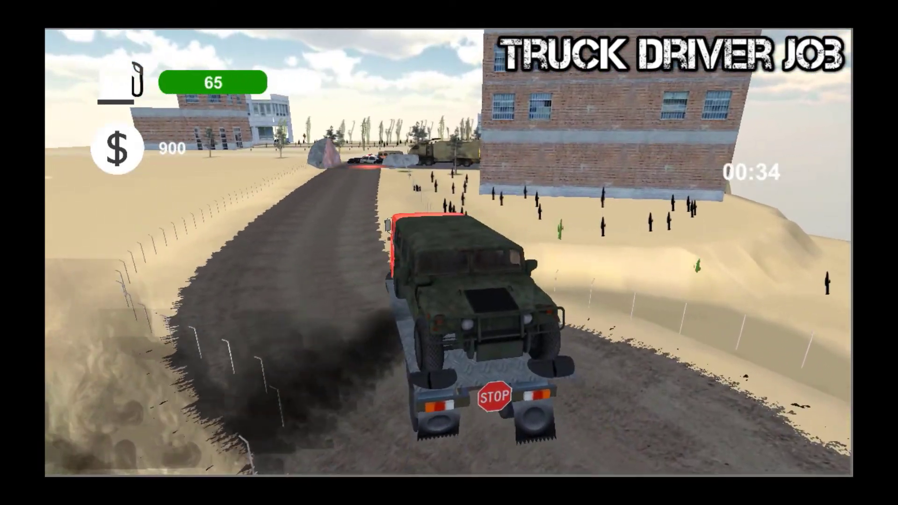
{"action": "key", "text": "c"}
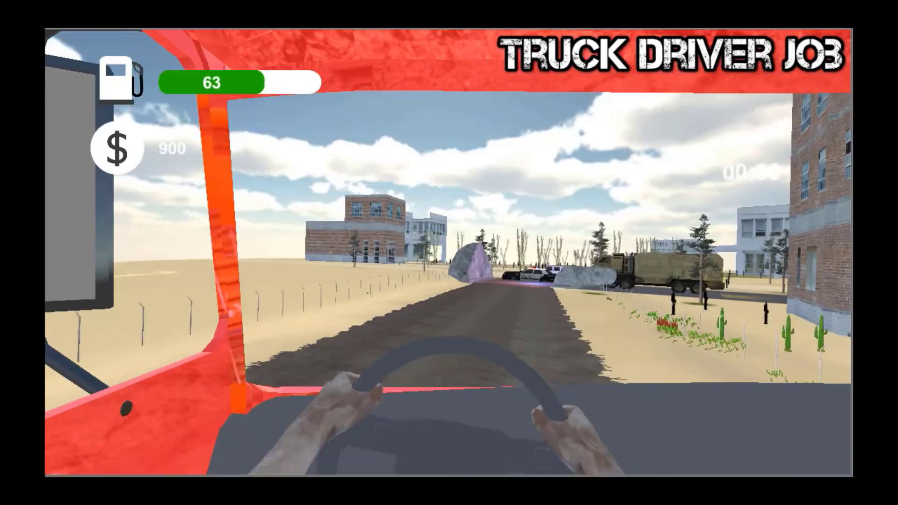
{"action": "key", "text": "c"}
{"action": "key", "text": "c"}
{"action": "key", "text": "c"}
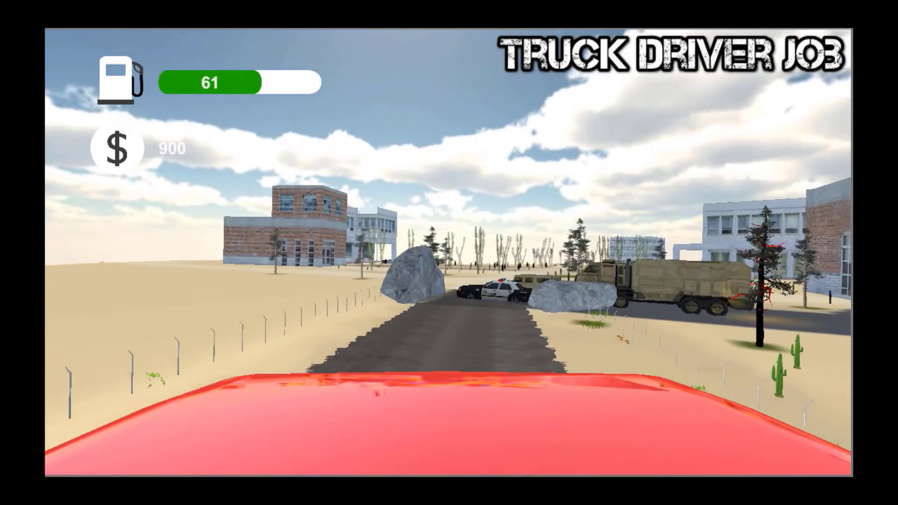
{"action": "key", "text": "c"}
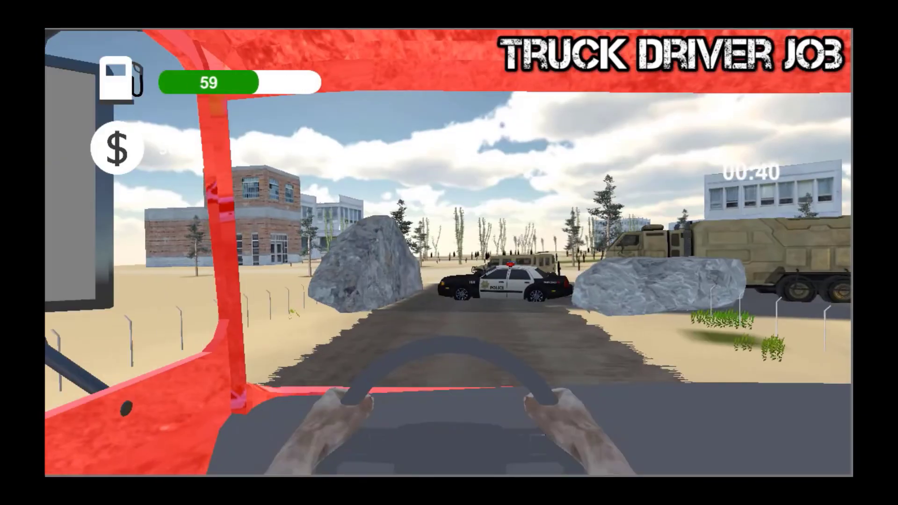
{"action": "key", "text": "c"}
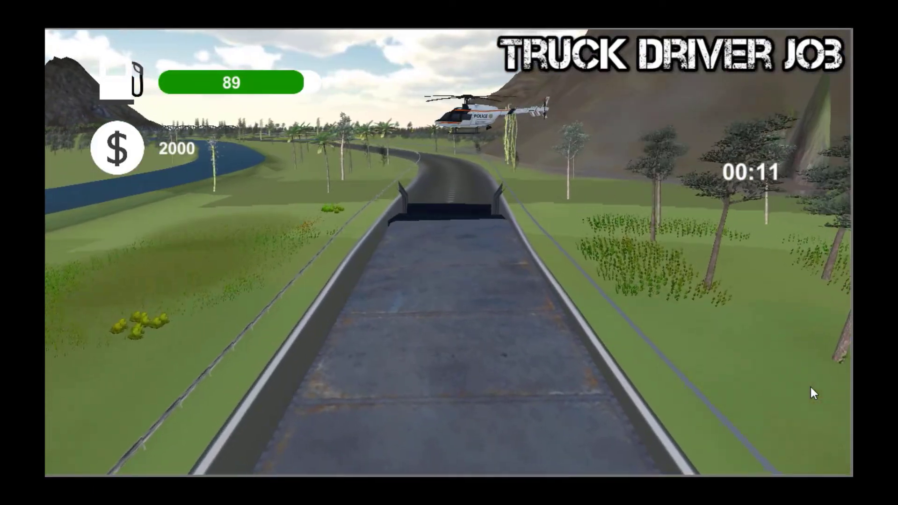
{"action": "key", "text": "c"}
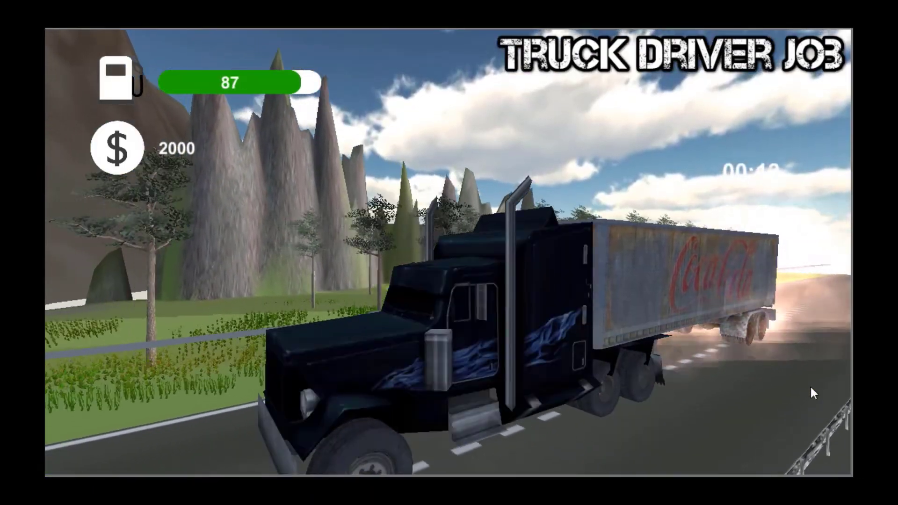
{"action": "key", "text": "c"}
{"action": "key", "text": "c"}
{"action": "key", "text": "c"}
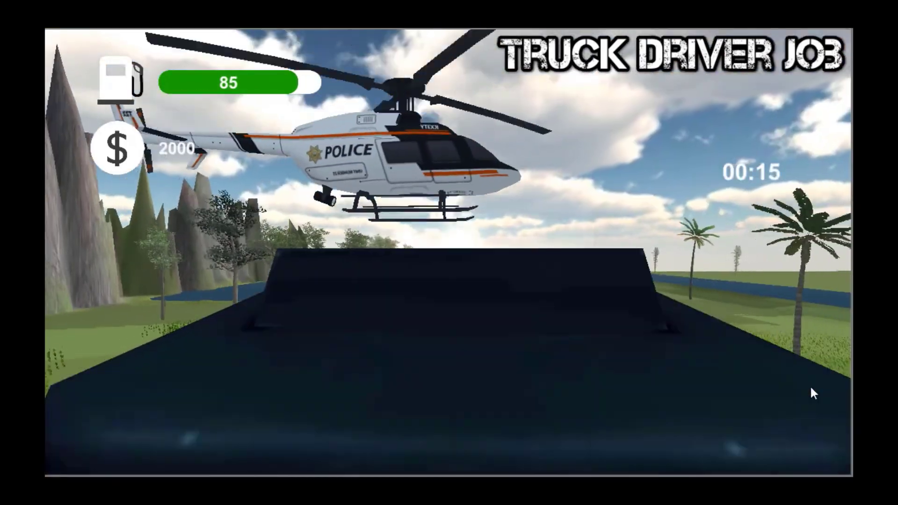
{"action": "key", "text": "c"}
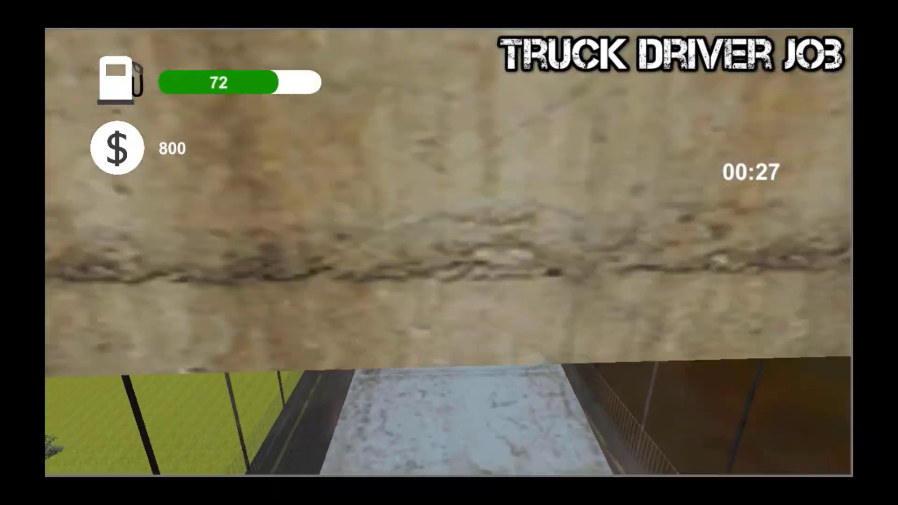